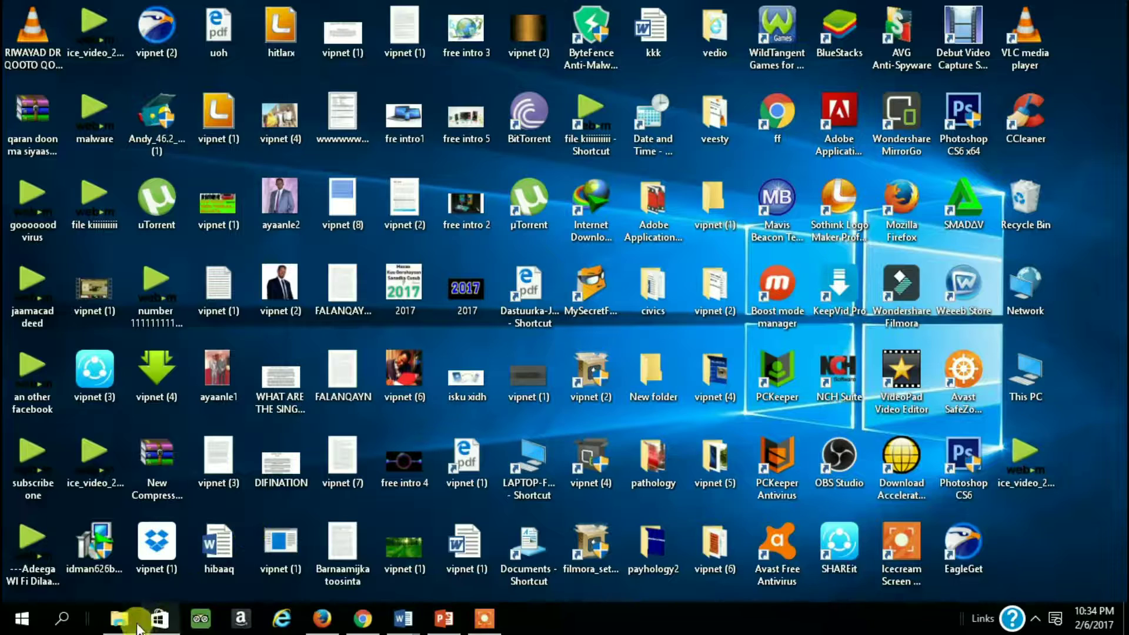
Create a folder named tennis in the Debut folder under Videos and look inside it
click(120, 620)
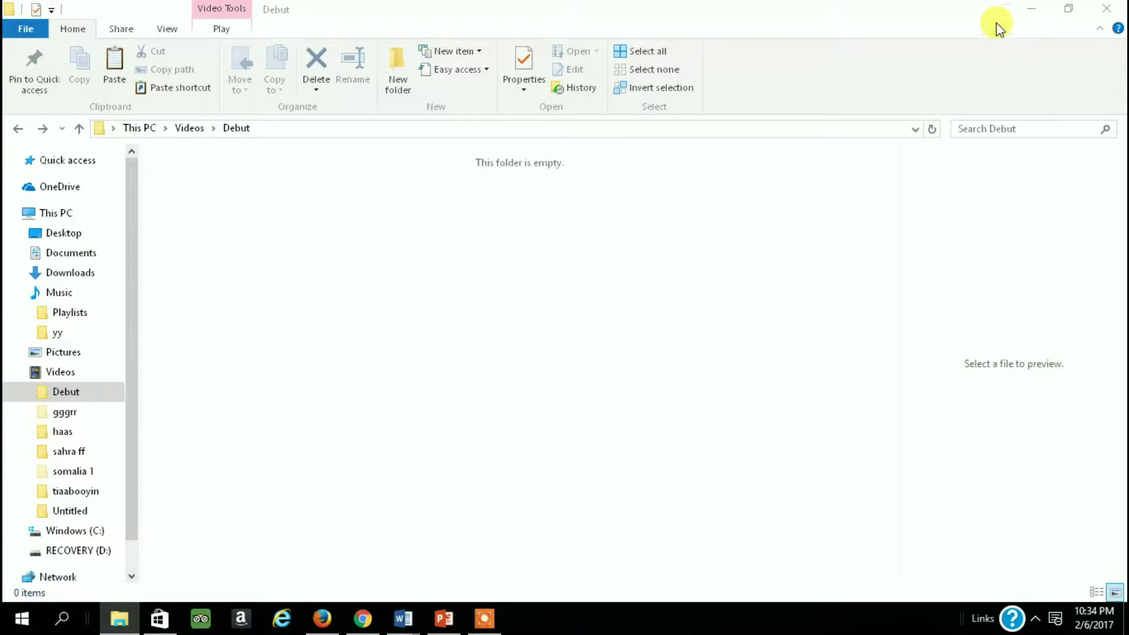
right_click(450, 233)
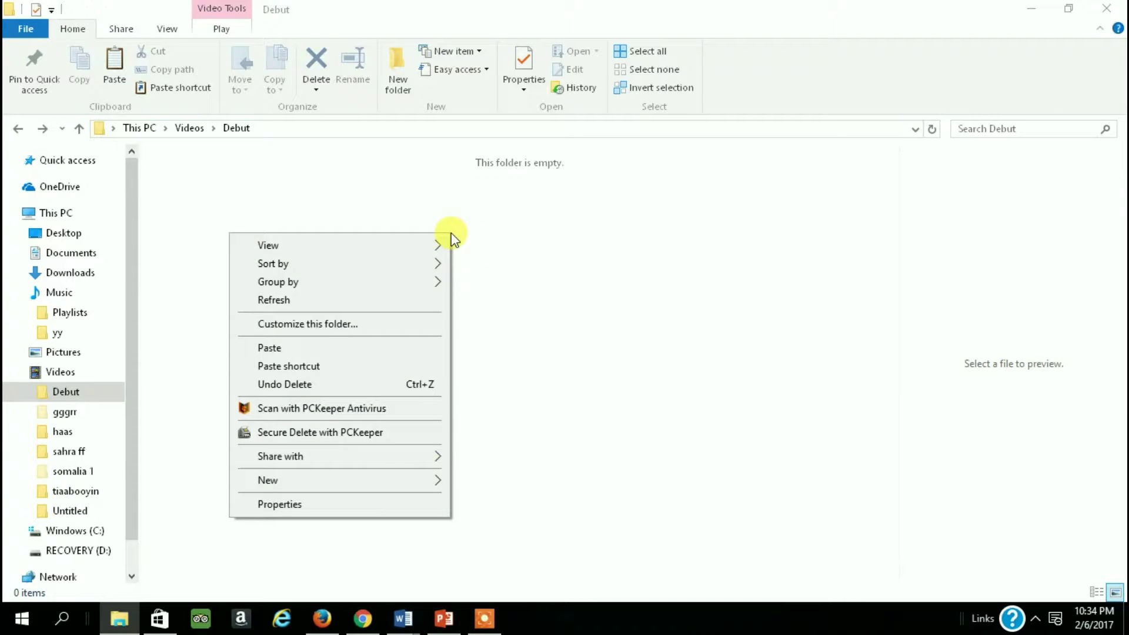
mouse_move(294, 473)
mouse_move(386, 480)
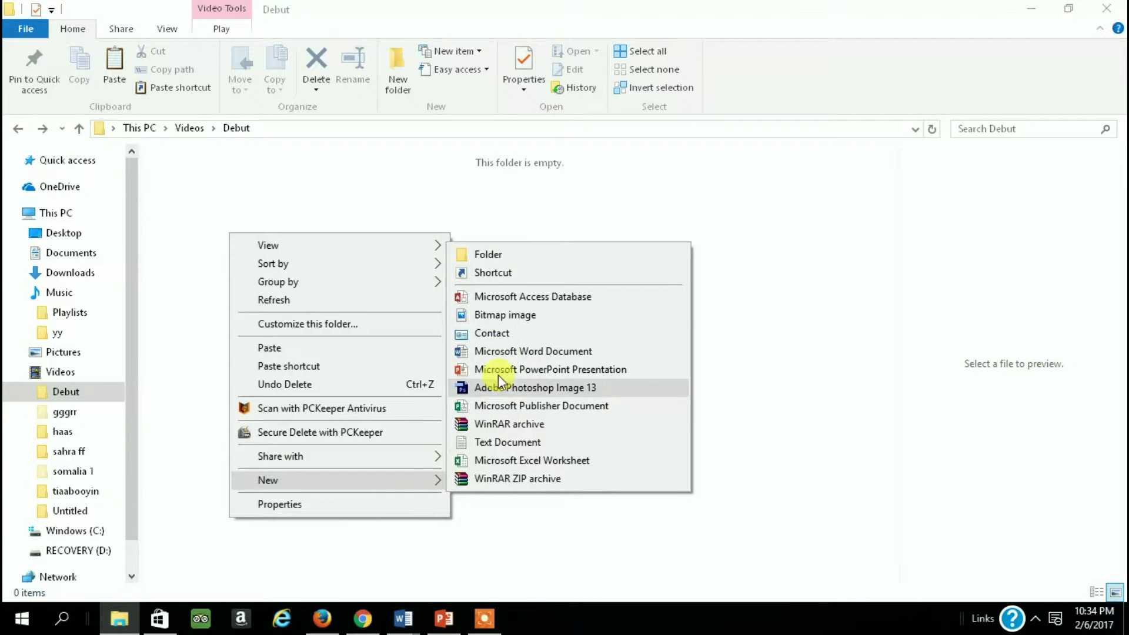
click(498, 261)
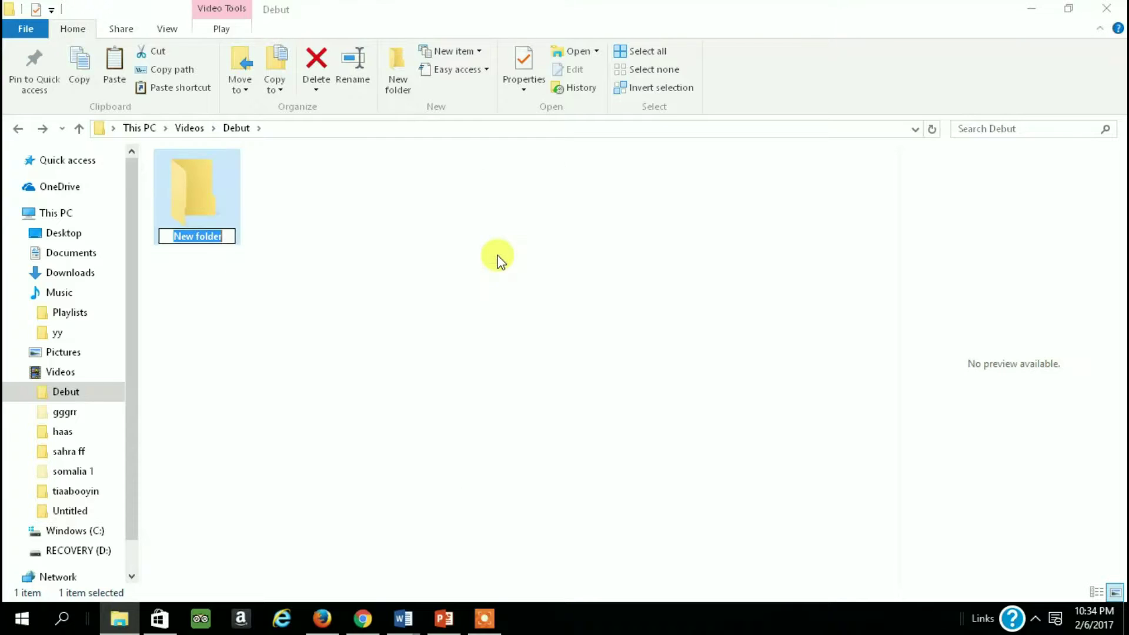
key(BackSpace)
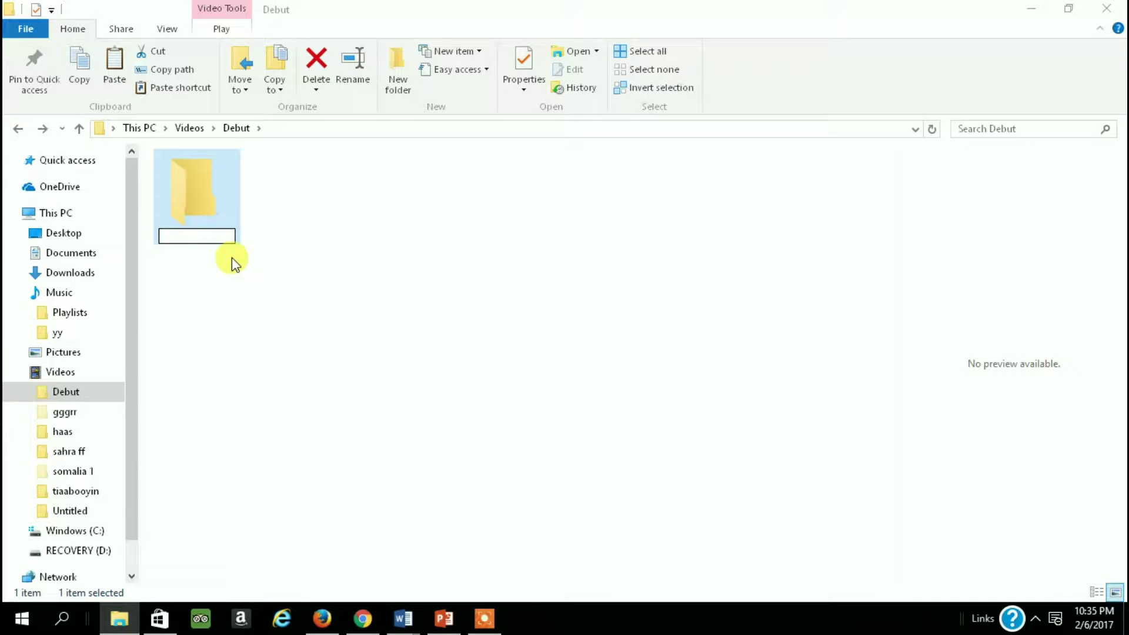
text(ne)
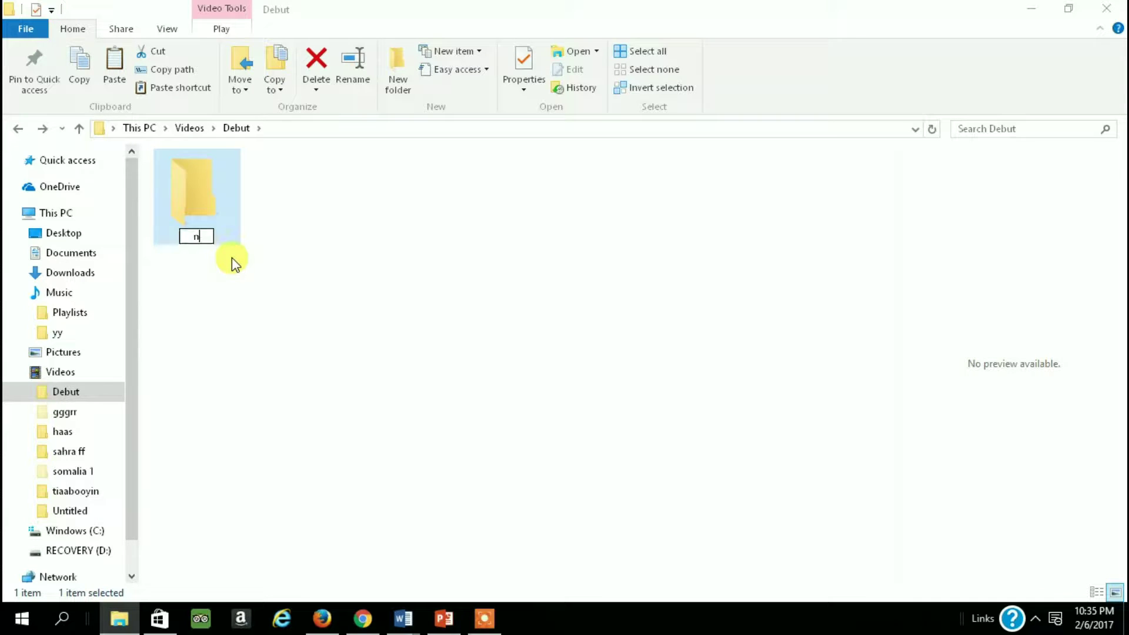
key(BackSpace)
key(BackSpace)
text(tennis)
click(335, 239)
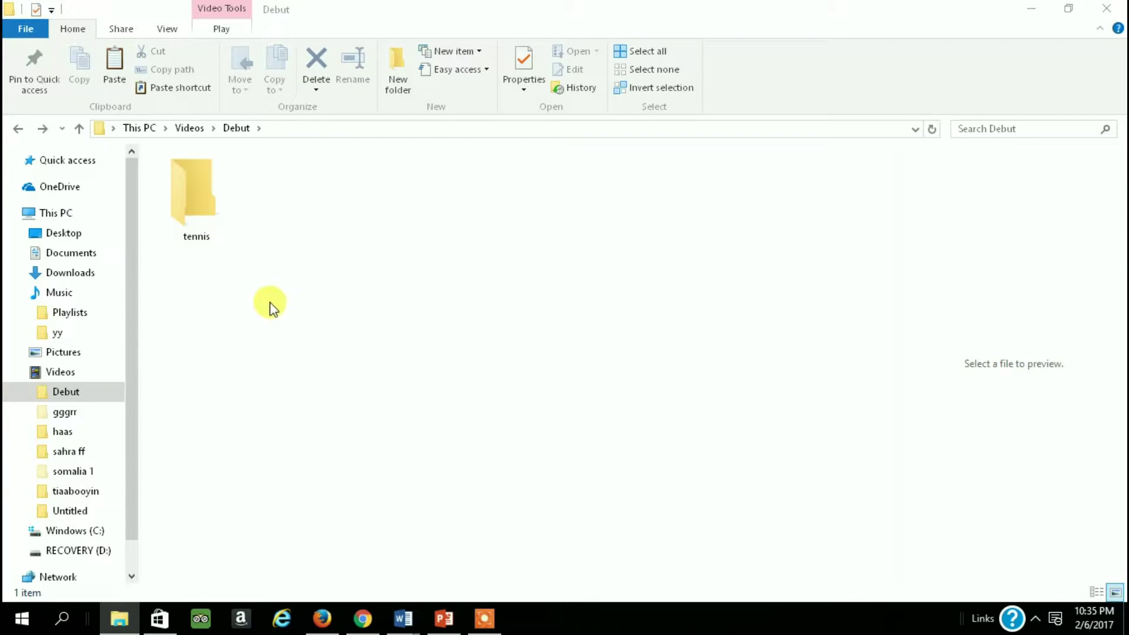
double_click(191, 188)
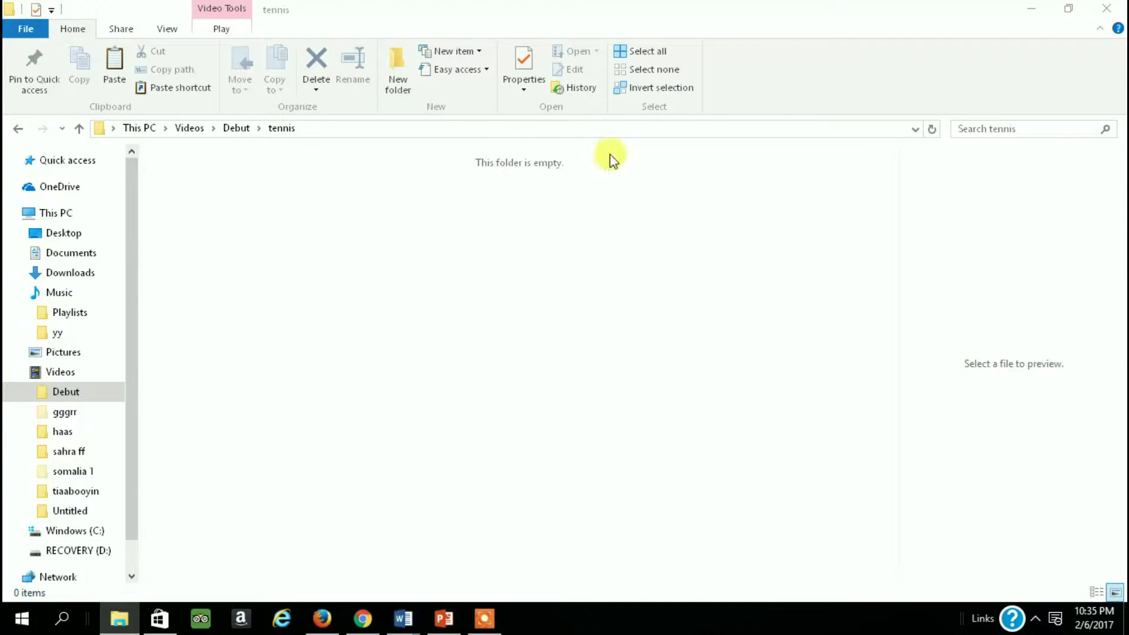
click(18, 128)
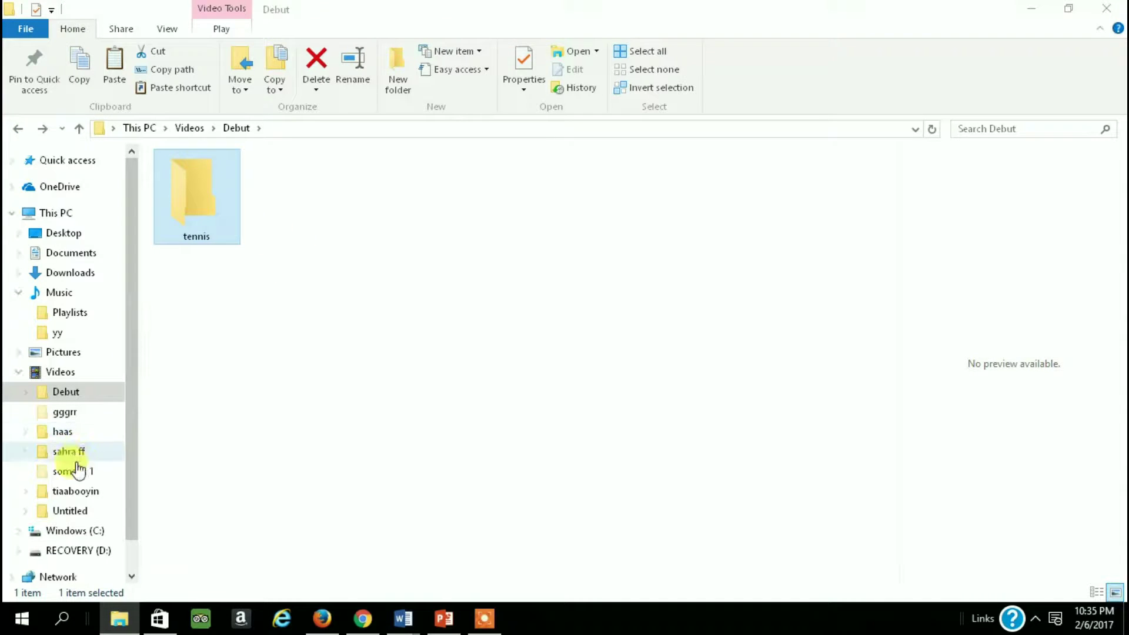
Copy the haas_player file from the haas folder under Videos
click(71, 435)
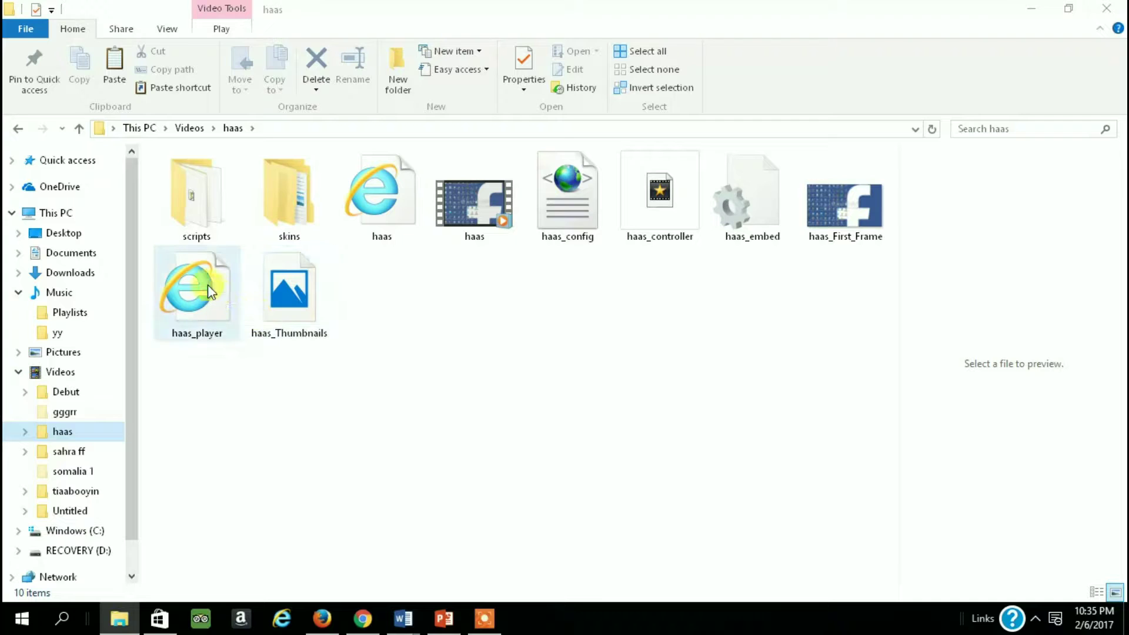
click(204, 289)
right_click(203, 287)
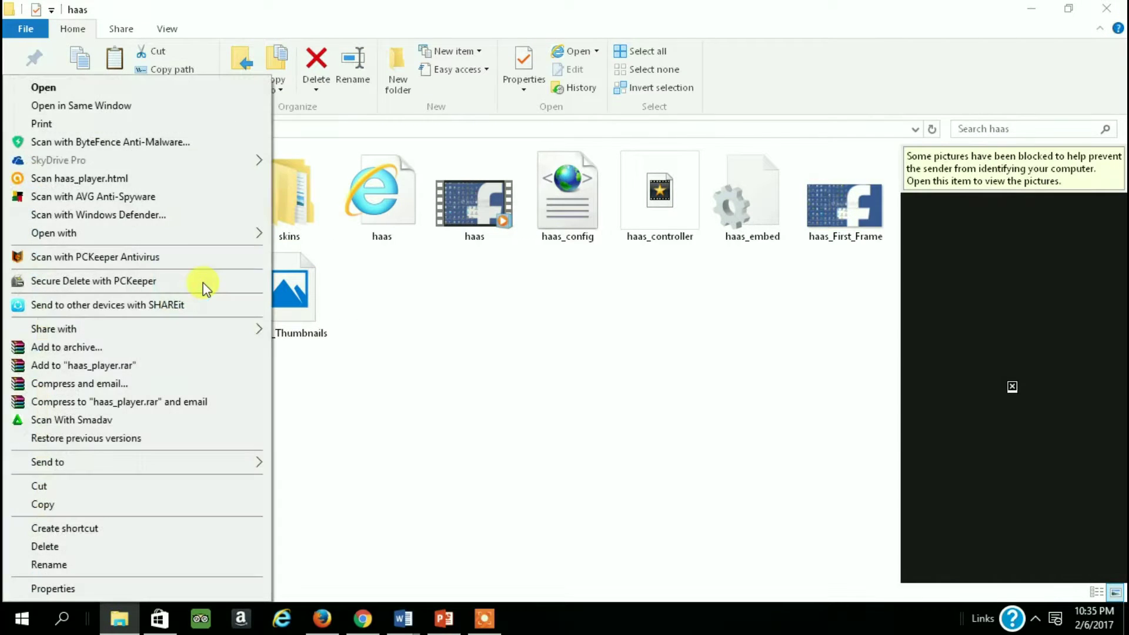
click(69, 508)
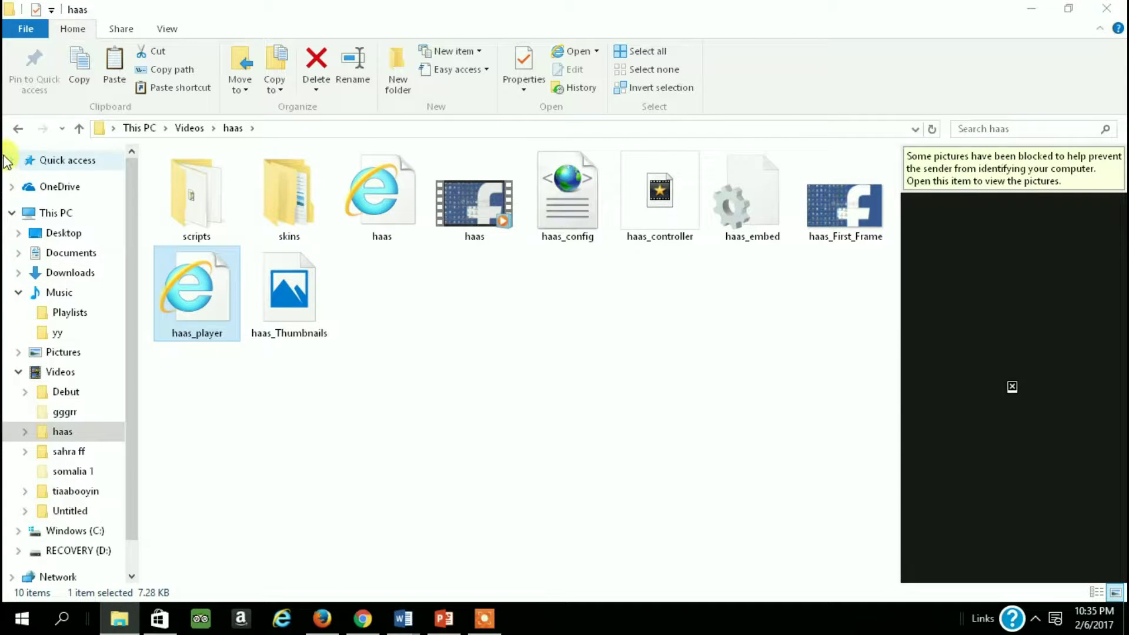
Paste the copied haas_player file into the tennis folder in Debut and review the folder's contents
click(16, 127)
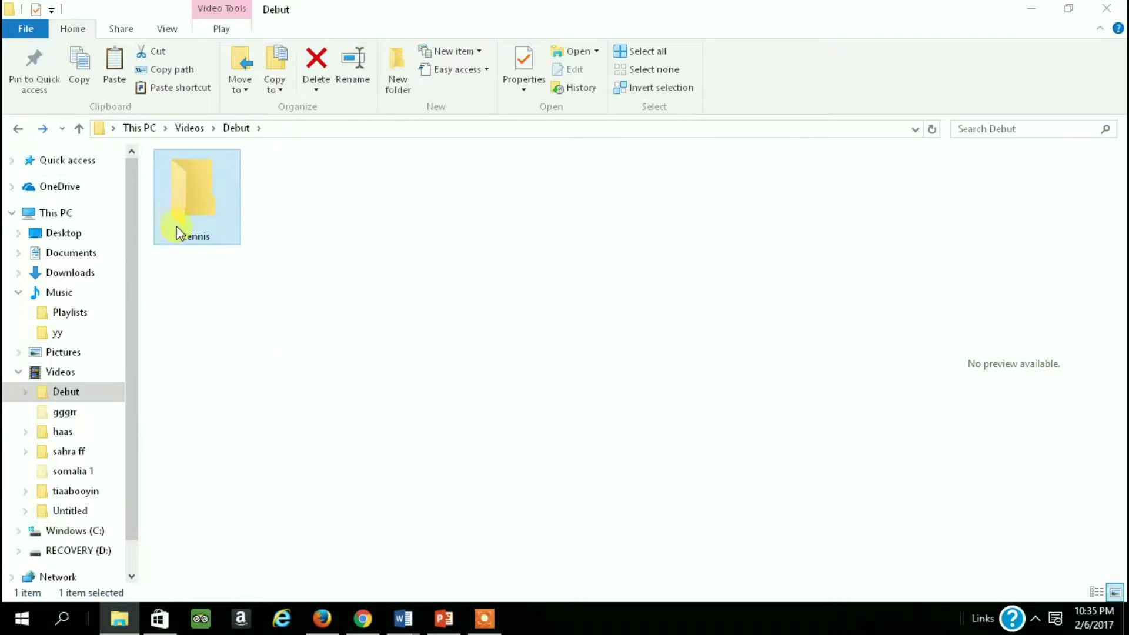
double_click(216, 219)
right_click(272, 233)
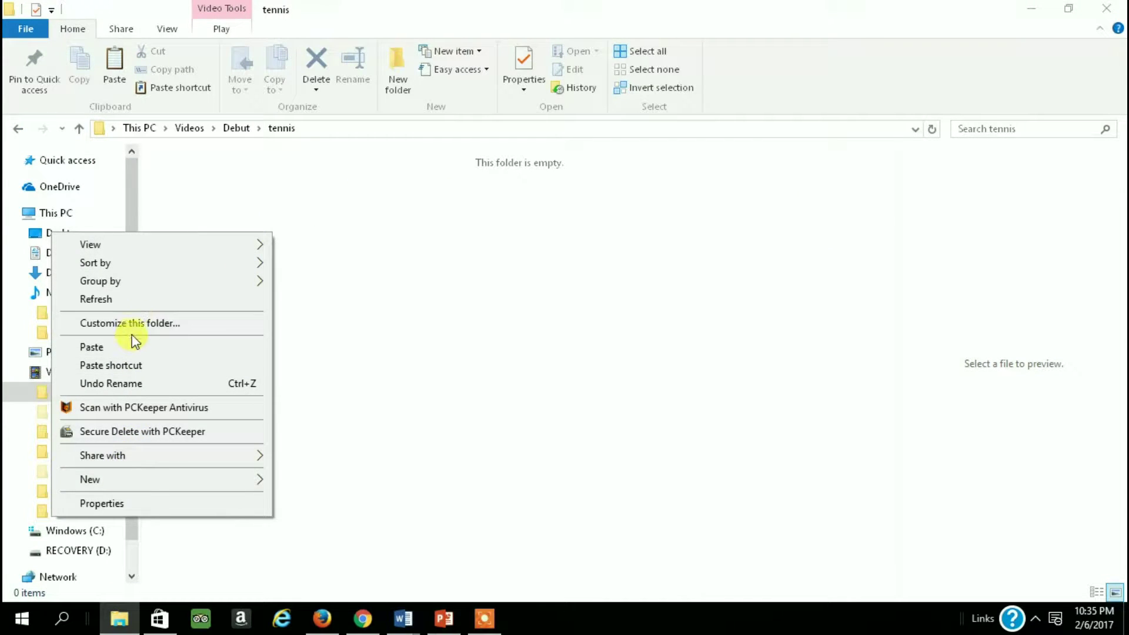
click(130, 342)
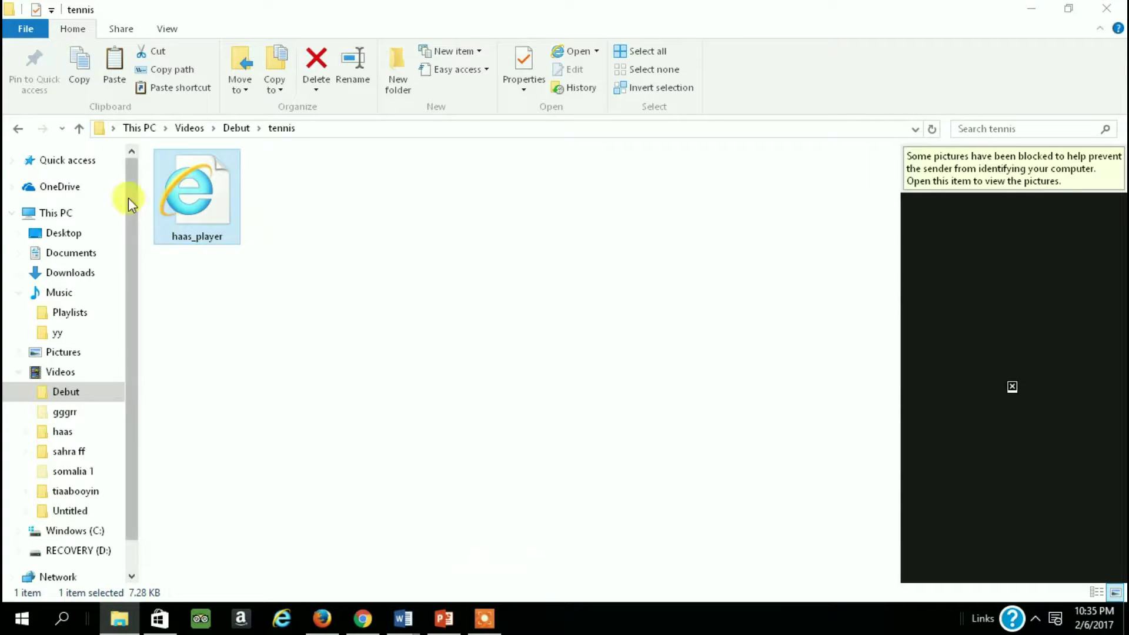
click(16, 127)
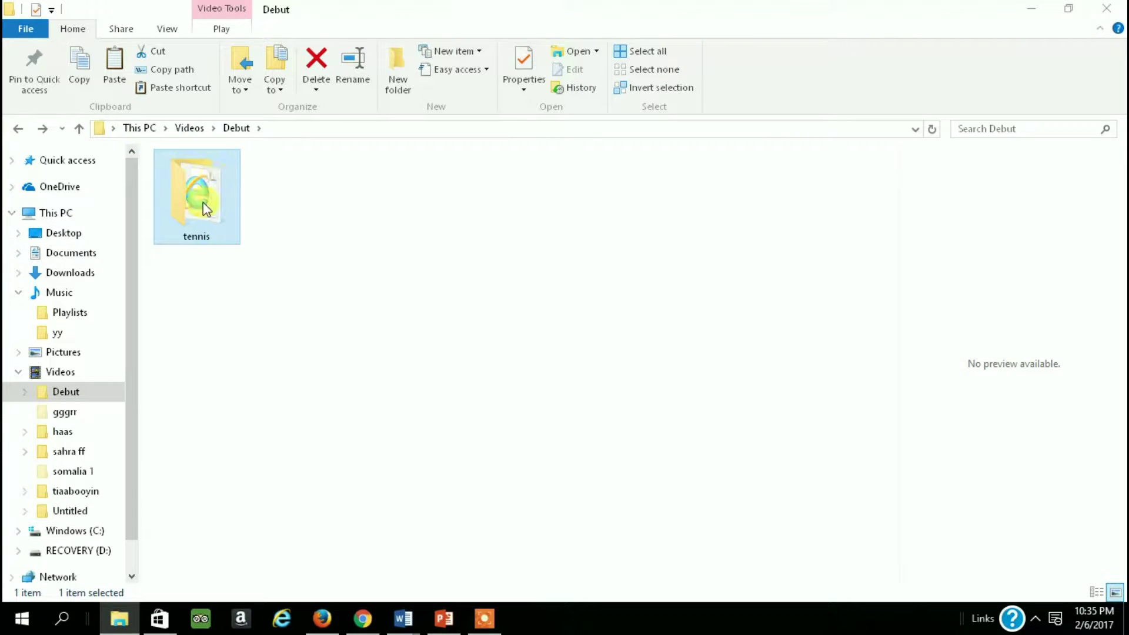
double_click(200, 224)
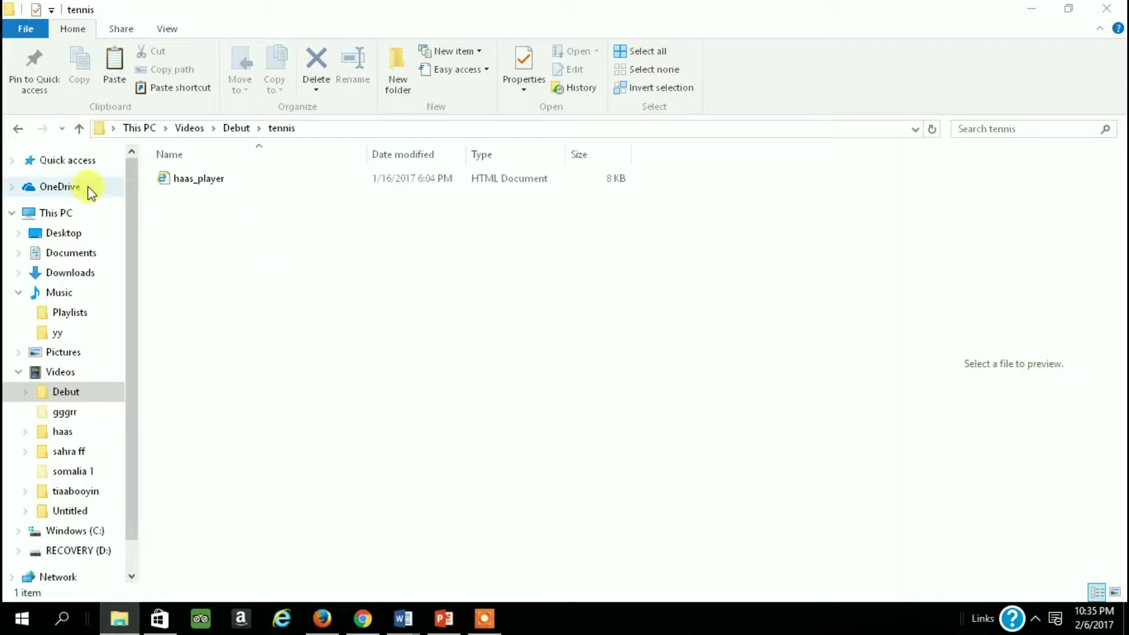
Set the tennis folder's attribute to Hidden, applying the change to the folder, its subfolders and files
click(19, 128)
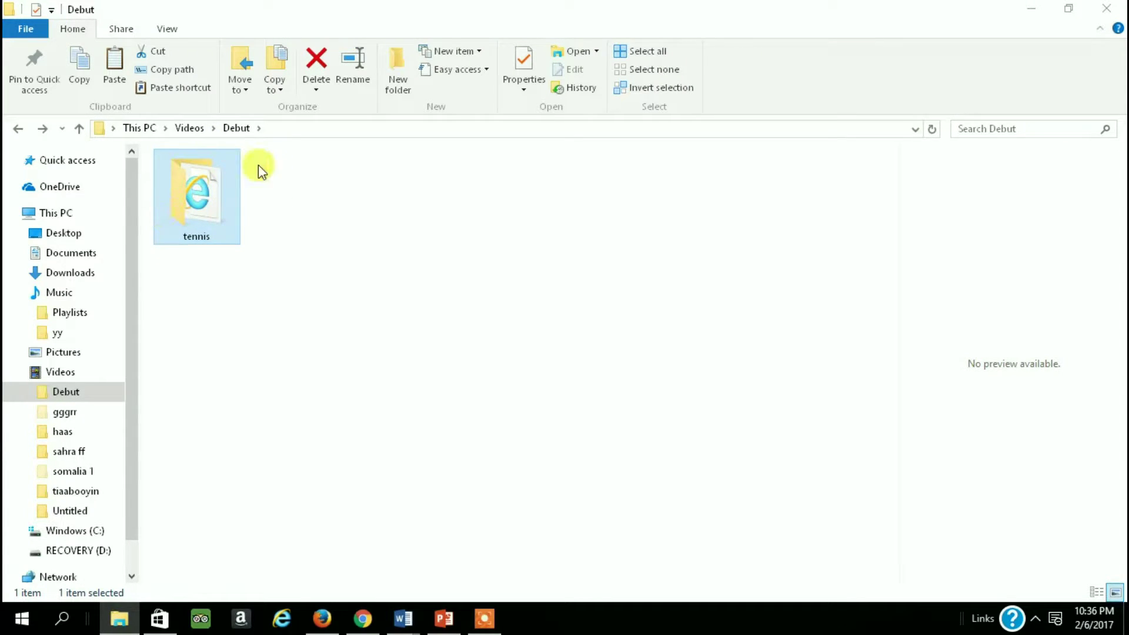
right_click(193, 175)
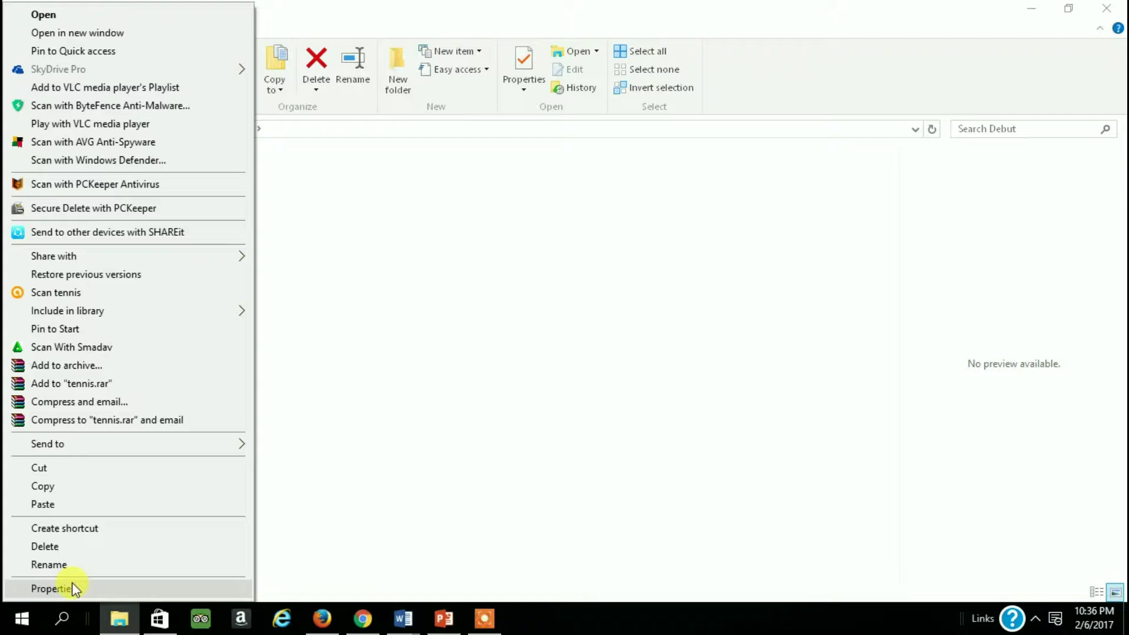
click(53, 589)
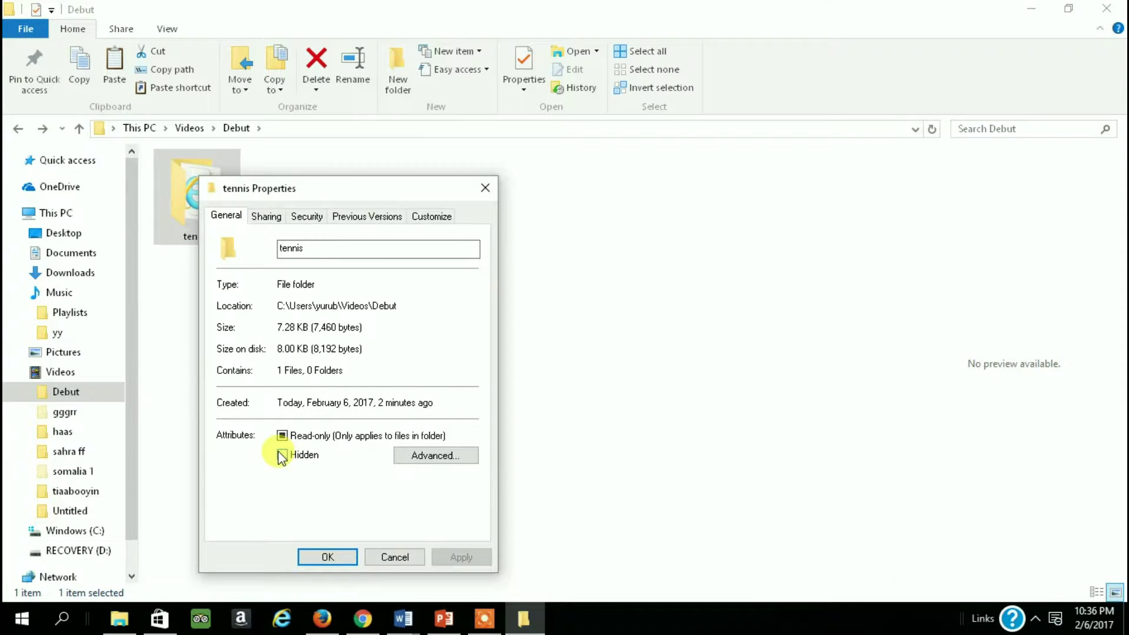
click(282, 455)
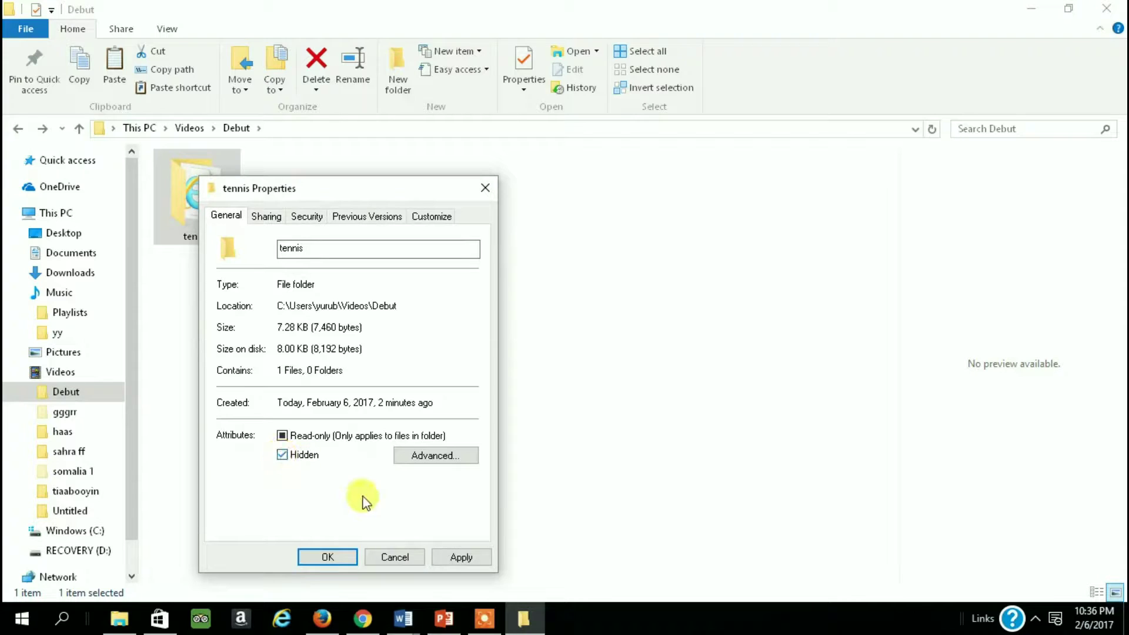
click(456, 557)
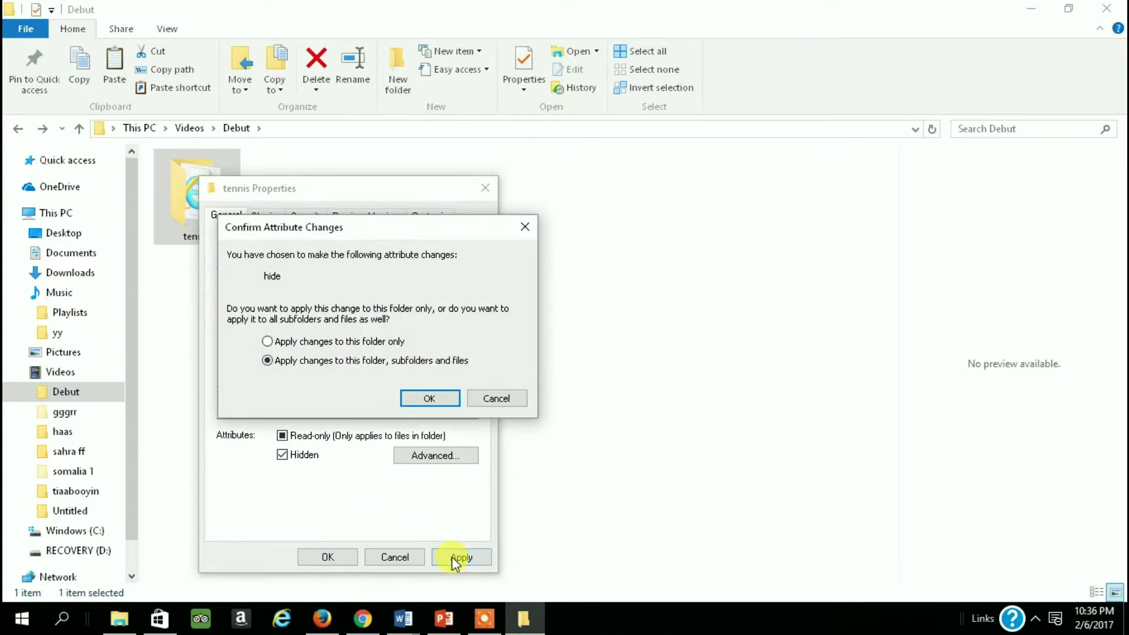
click(438, 397)
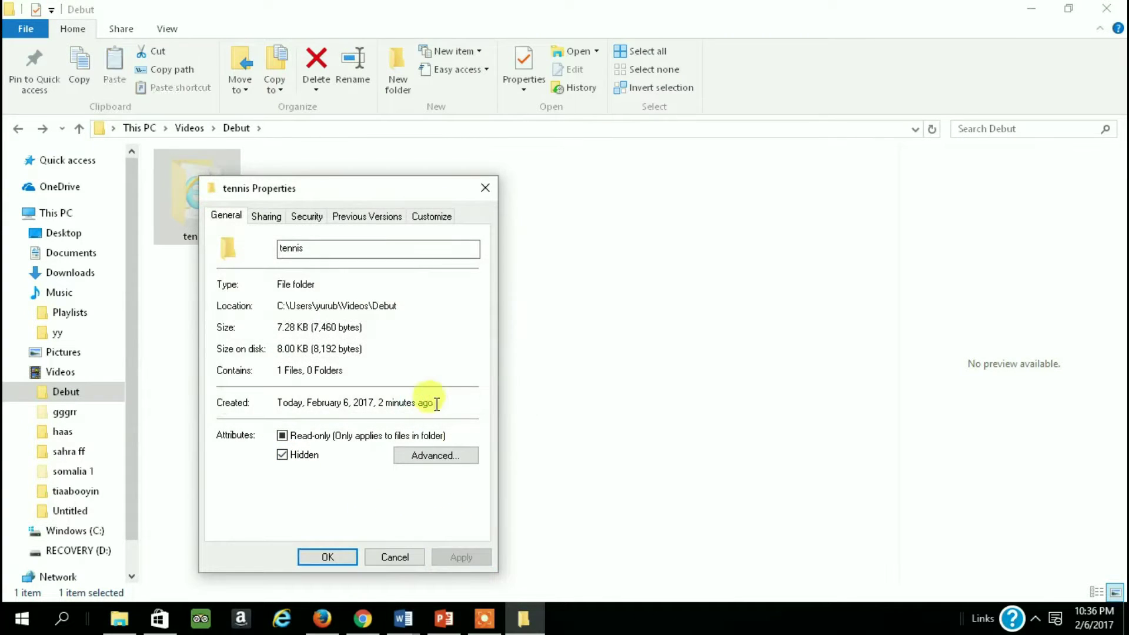
click(347, 555)
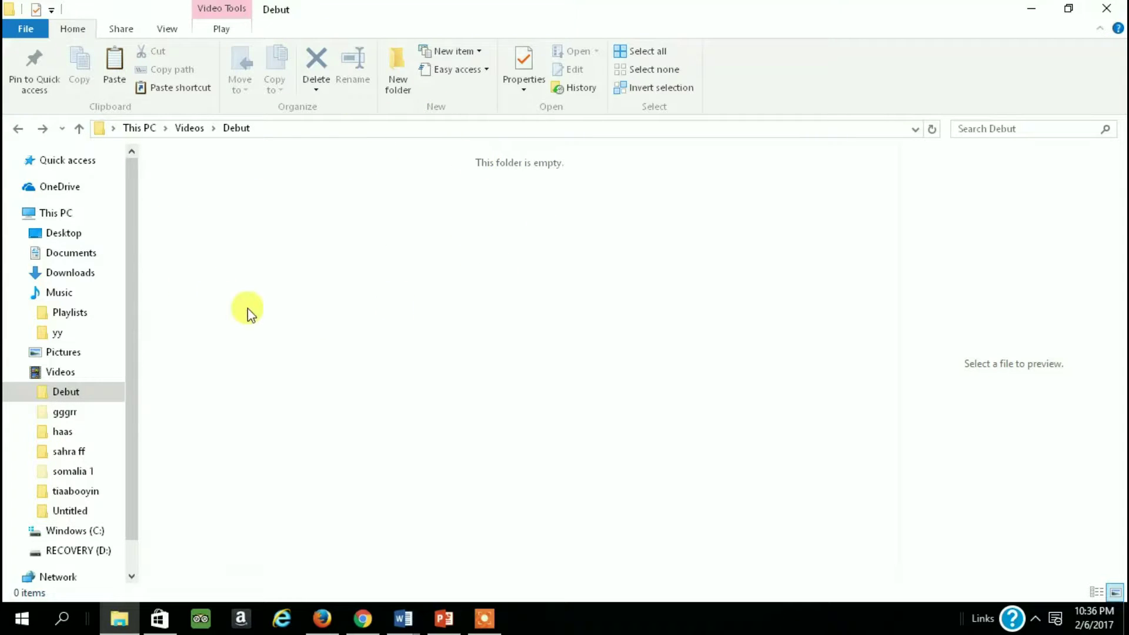
Search the Debut folder for "tennis"
click(1001, 130)
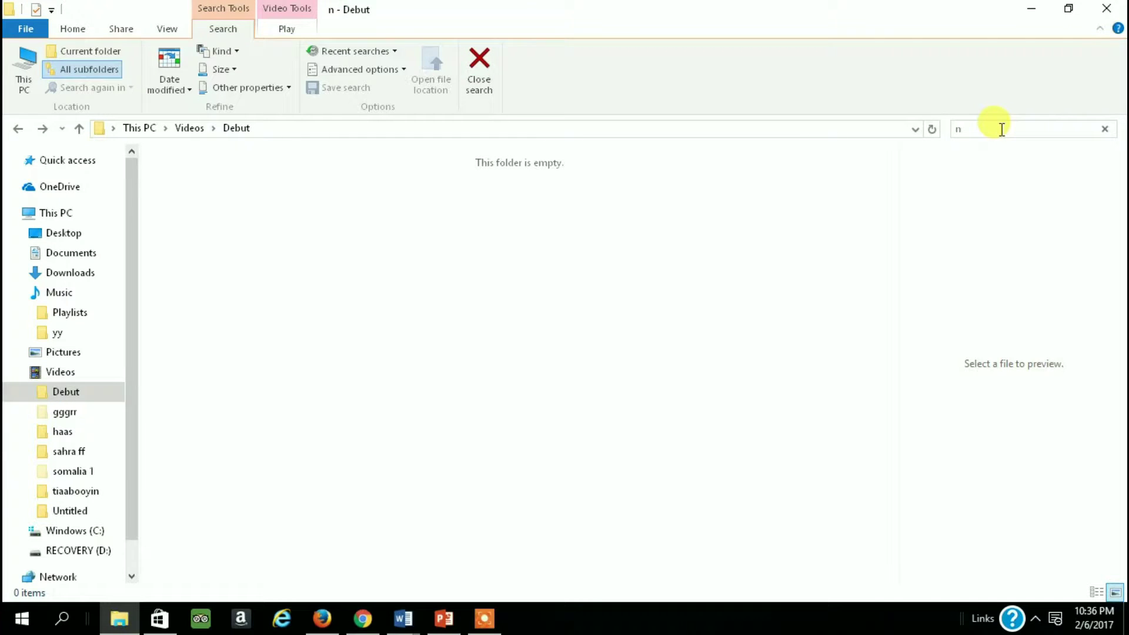
text(e)
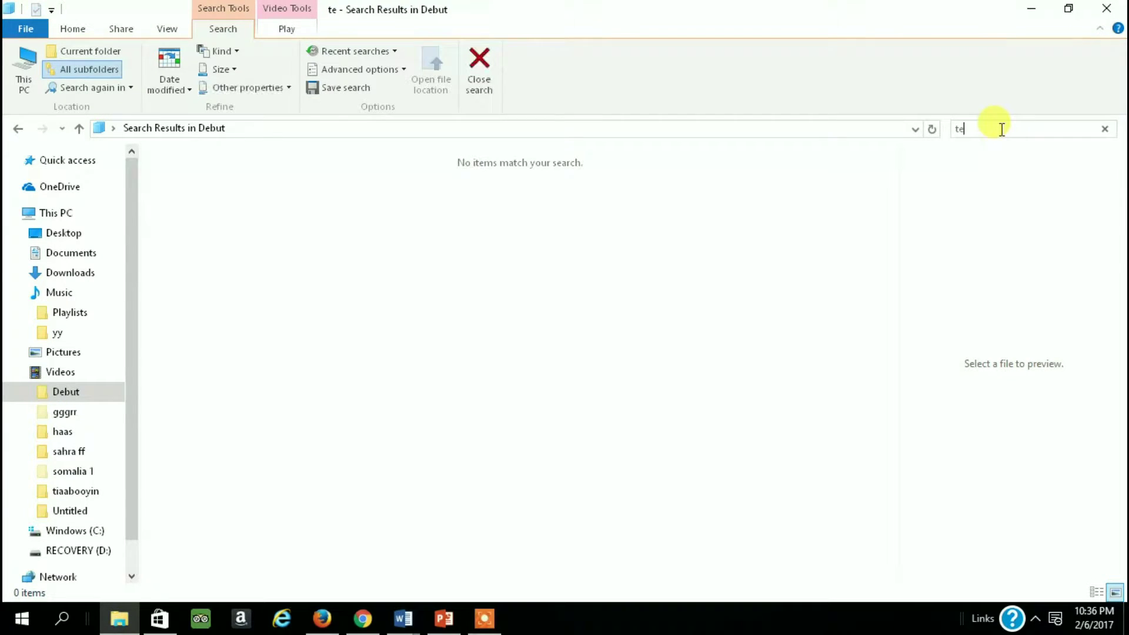
text(nnis)
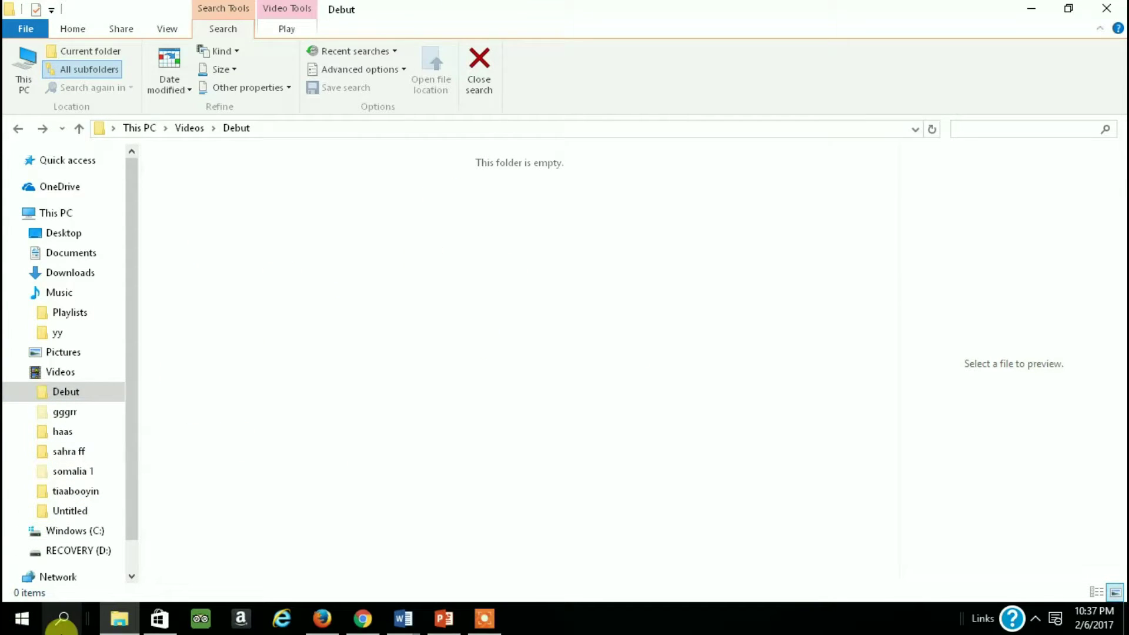
click(22, 620)
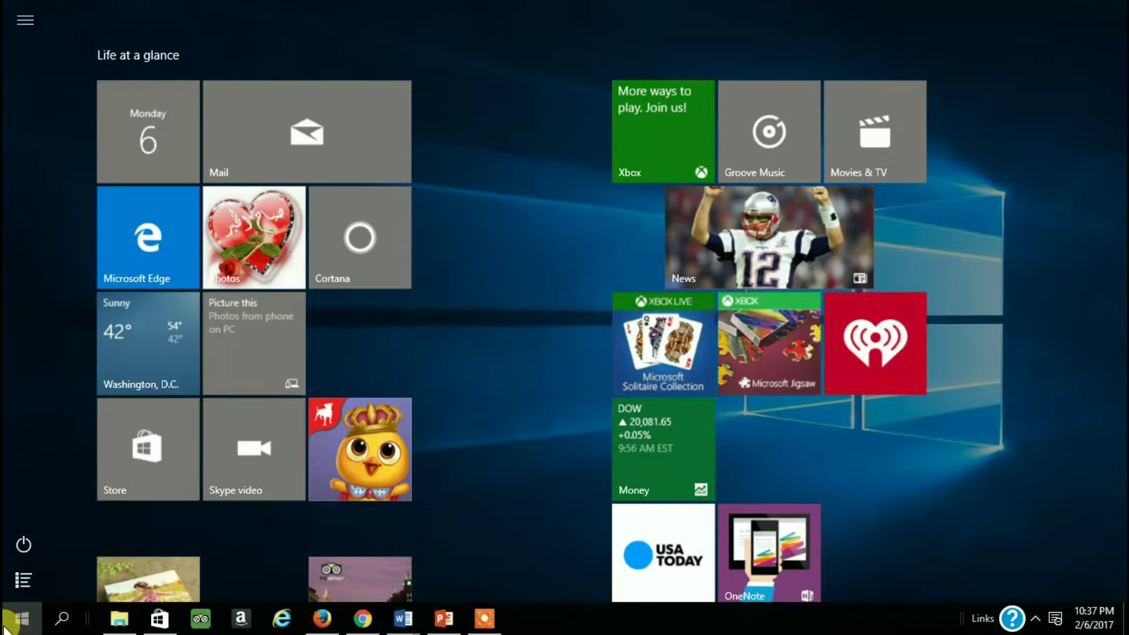
click(7, 627)
click(7, 626)
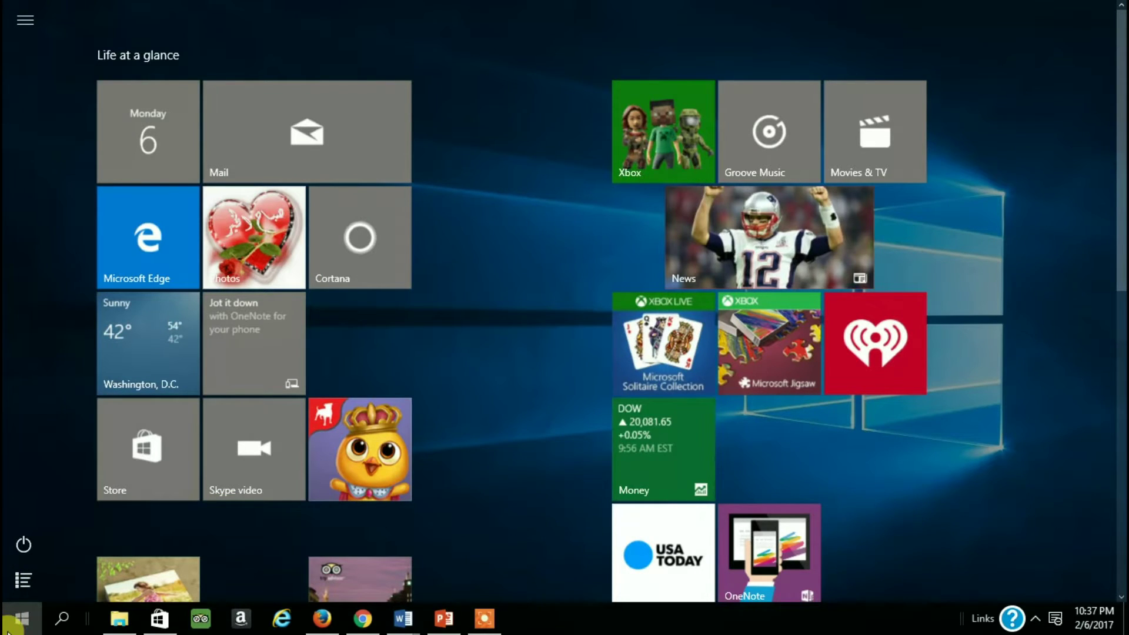
click(62, 618)
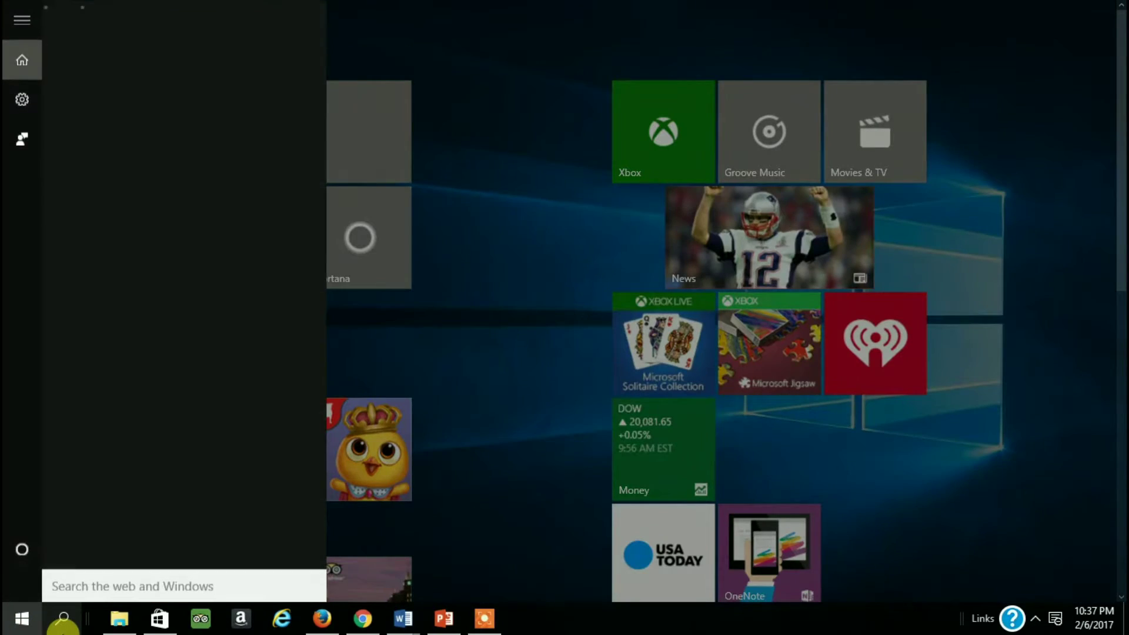
text(show)
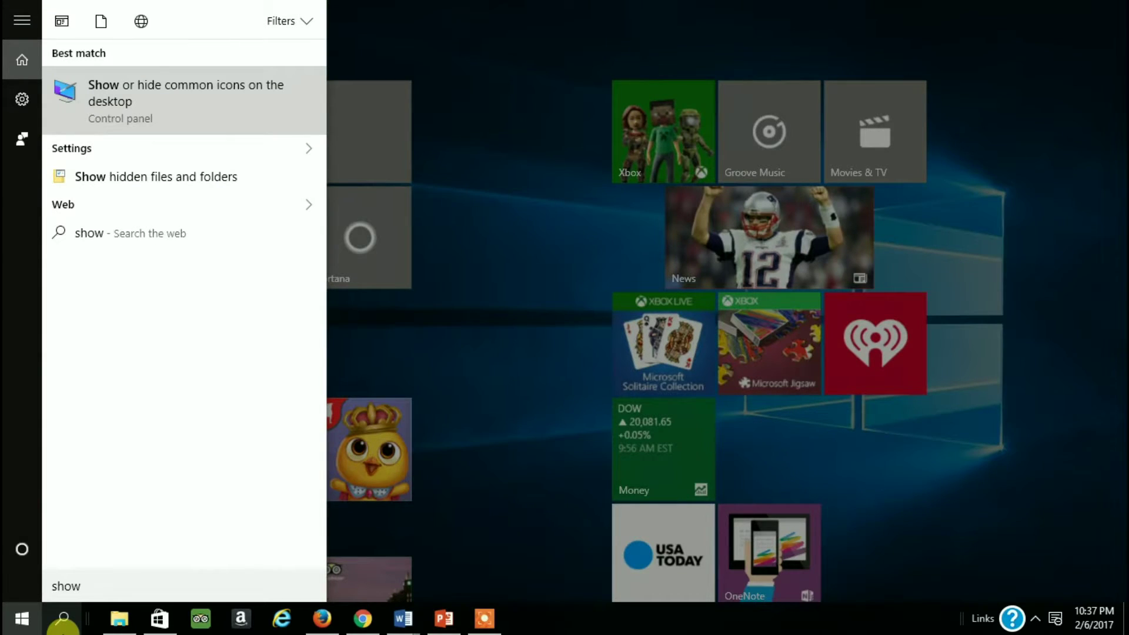
click(199, 91)
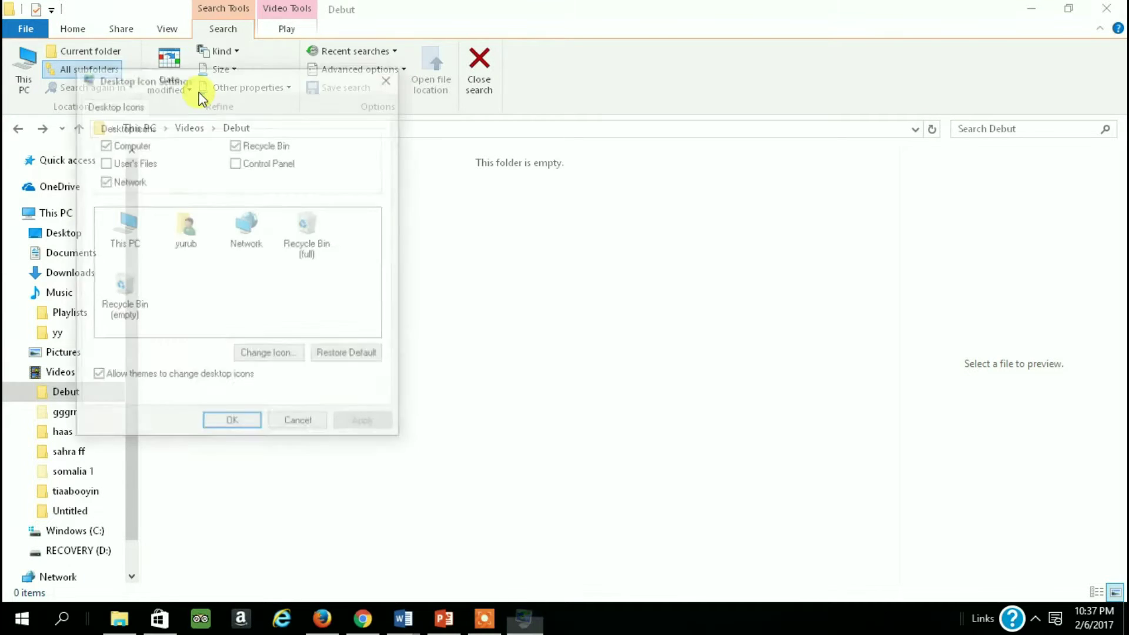
click(297, 424)
Find the setting for showing hidden files and folders with the search "sh" and apply "Show hidden files, folders, and drives"
click(7, 622)
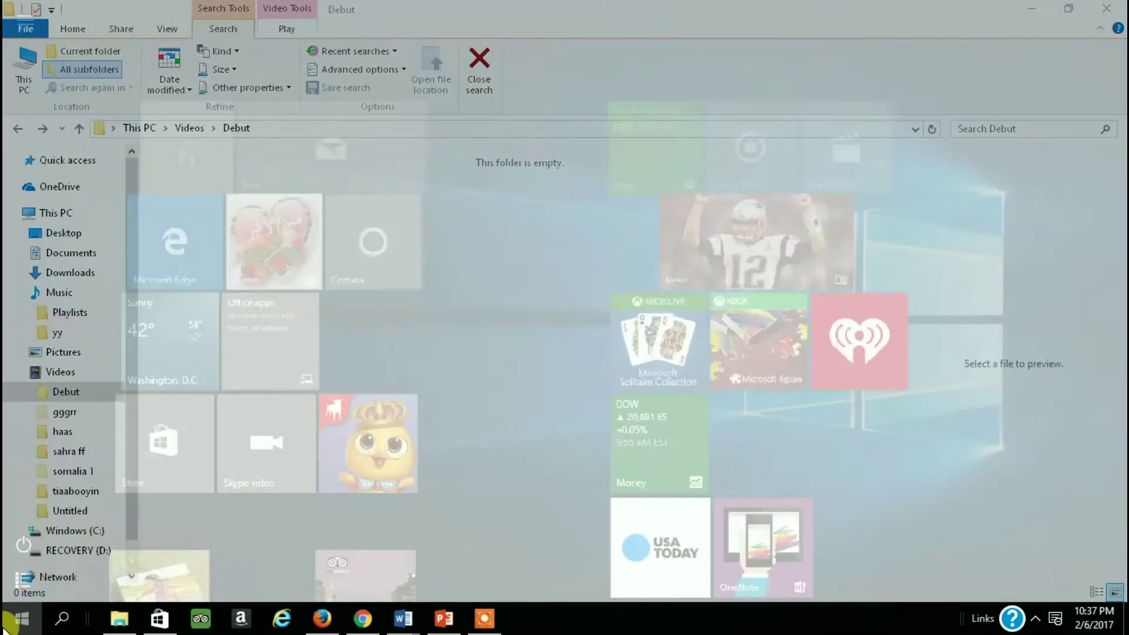
text(sh)
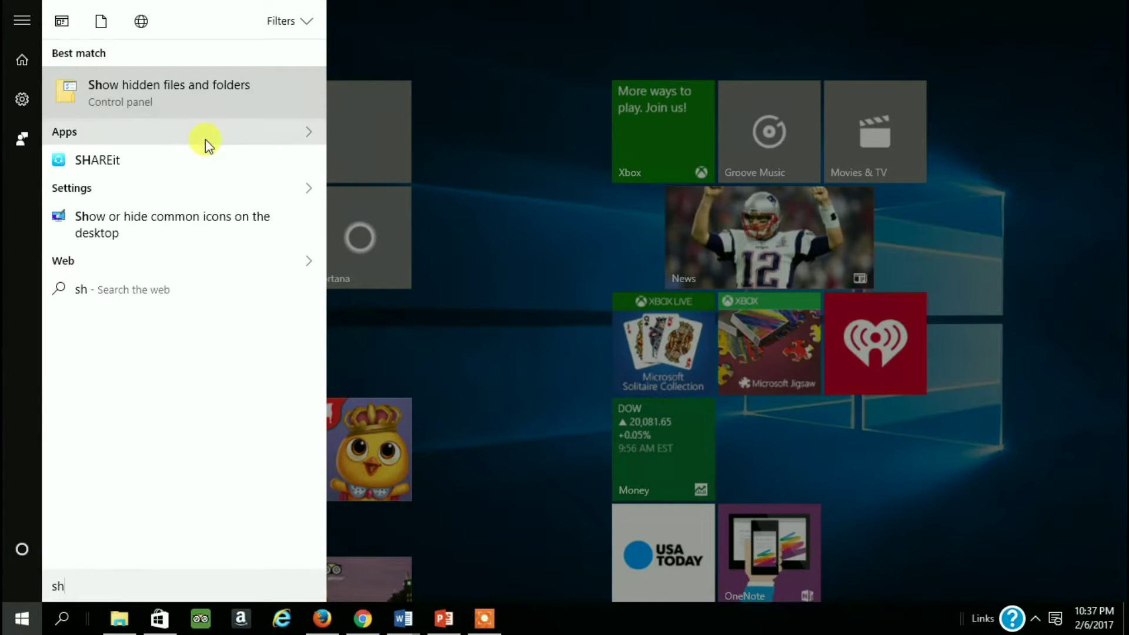
click(149, 83)
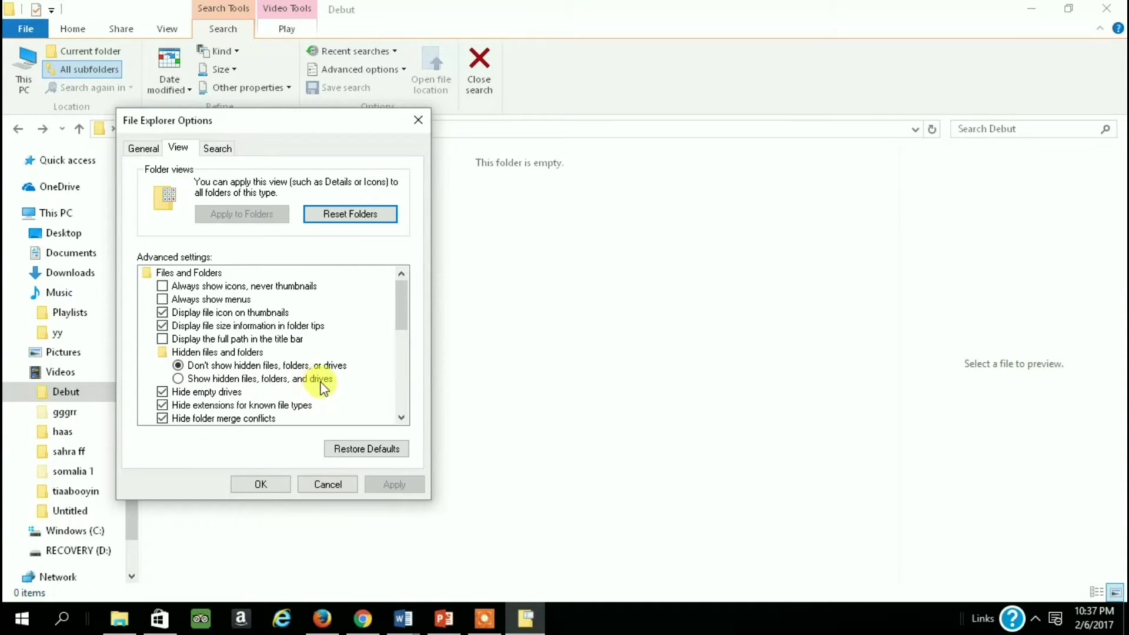
click(176, 378)
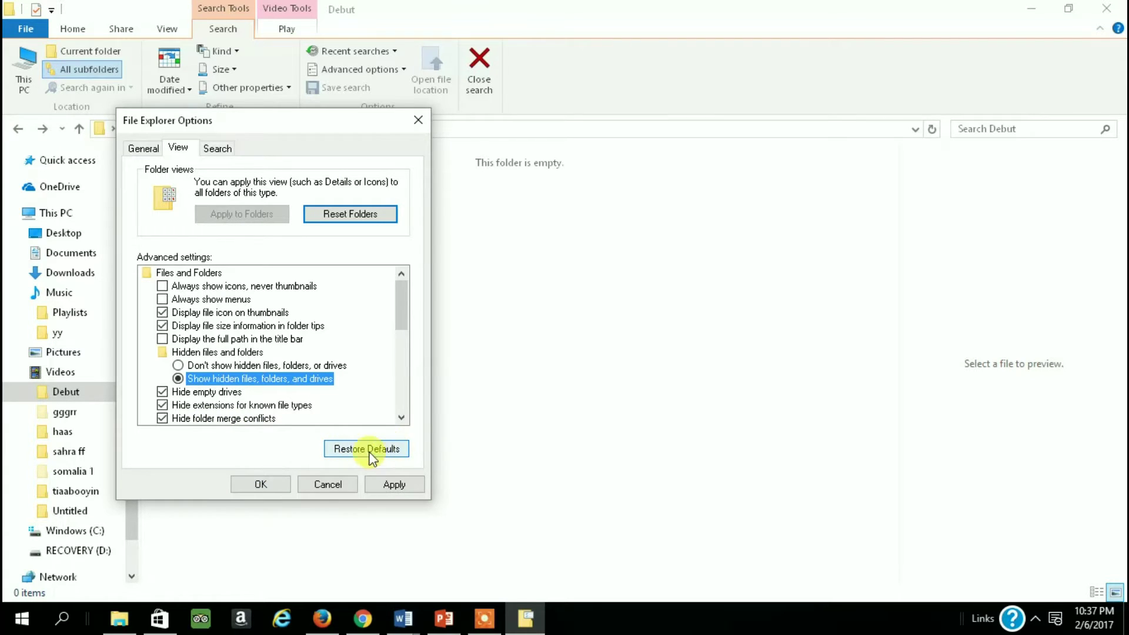
click(179, 378)
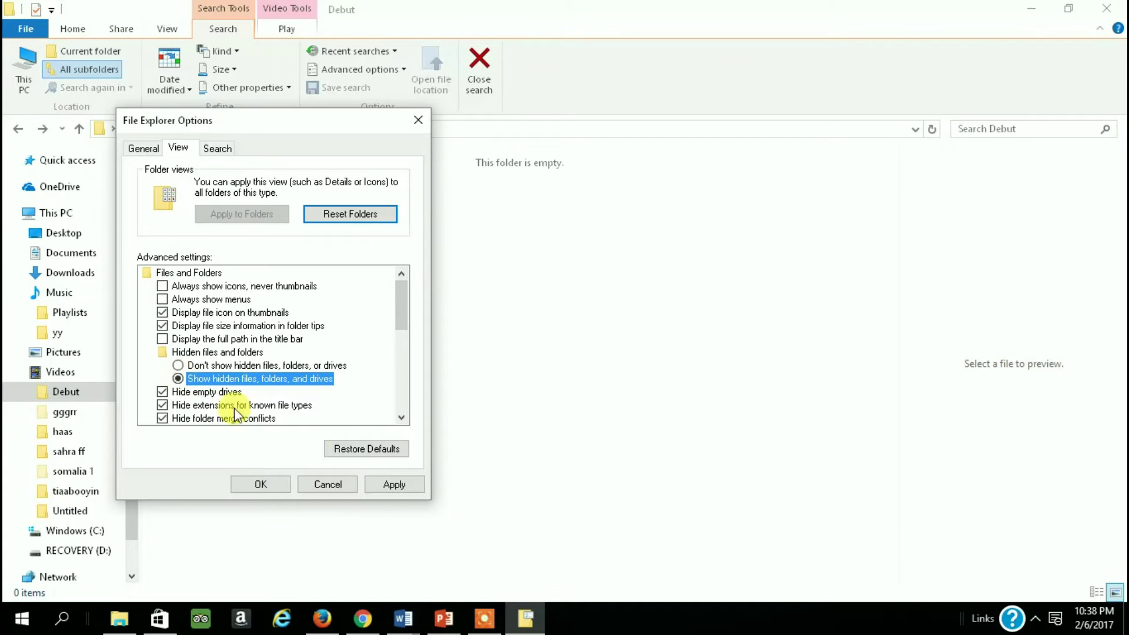
click(397, 486)
click(260, 485)
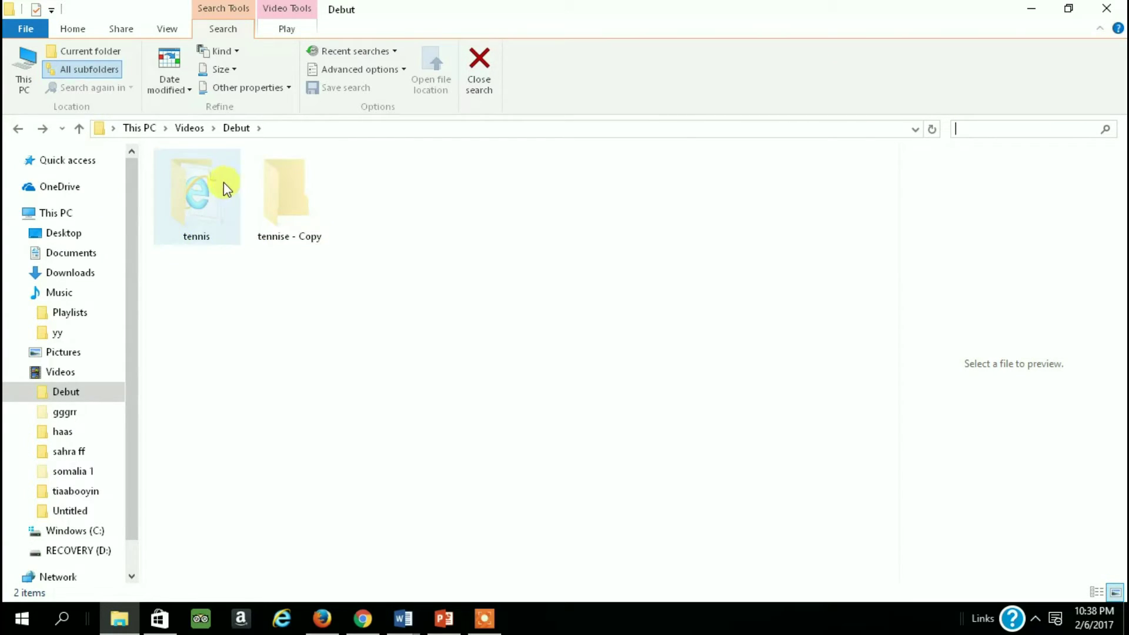
Review the tennis folder's contents and remove its Hidden attribute, applying the change to the folder, its subfolders and files
double_click(200, 193)
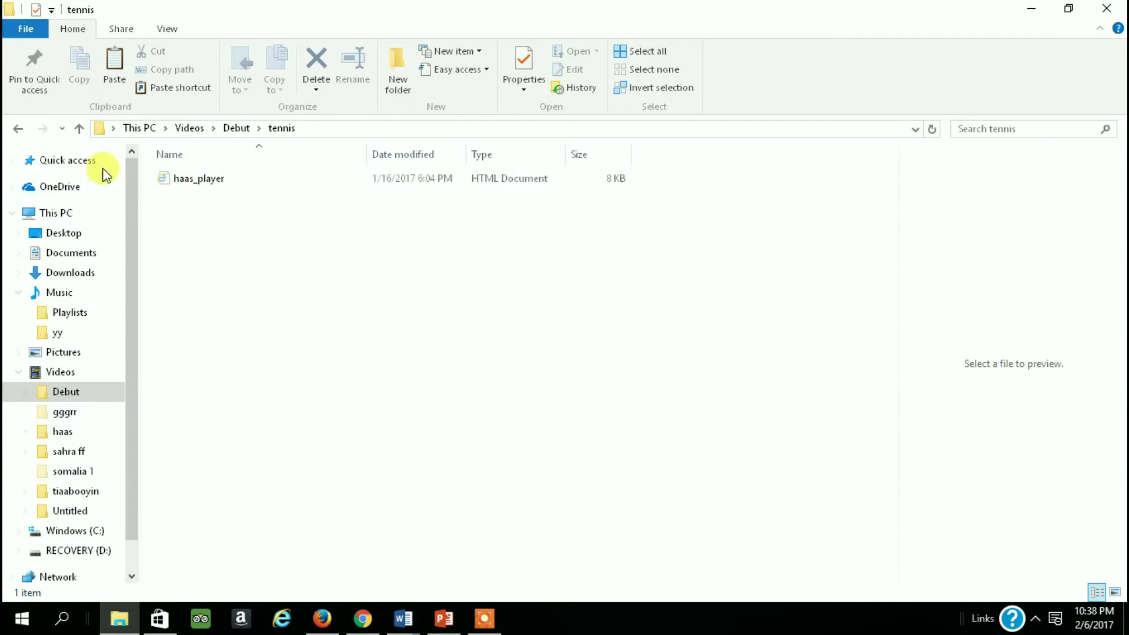
click(18, 128)
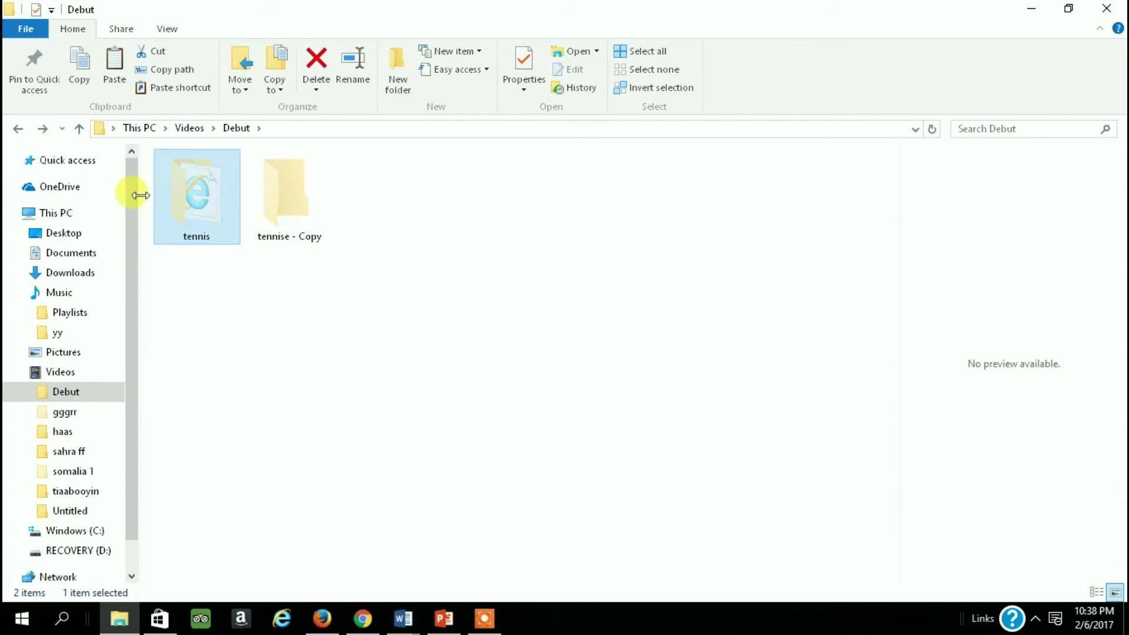
right_click(196, 184)
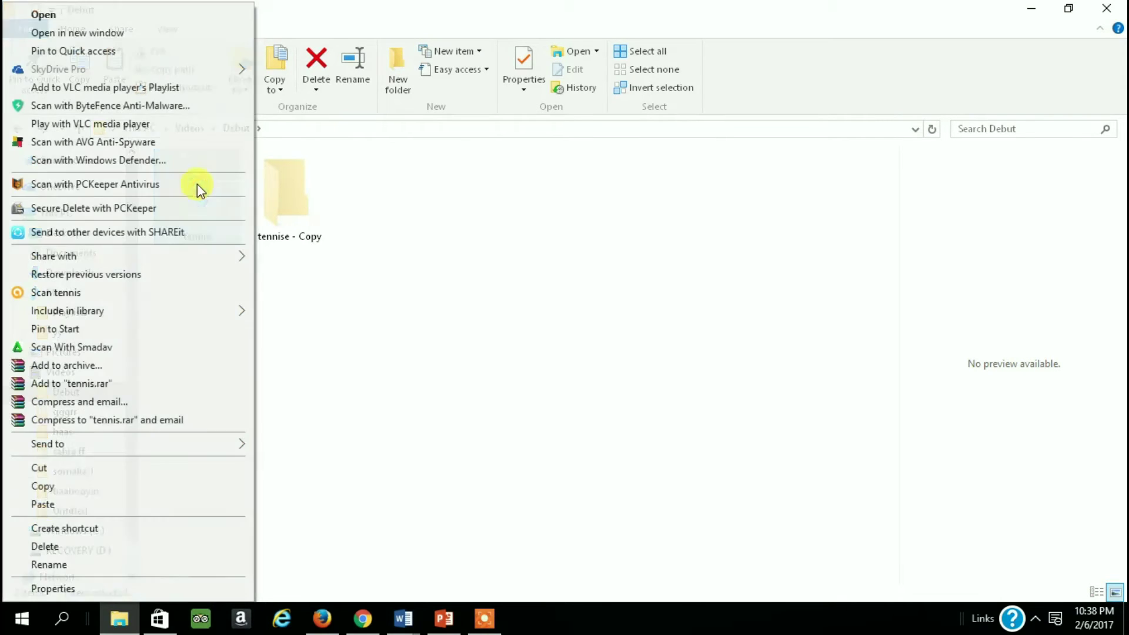
click(41, 590)
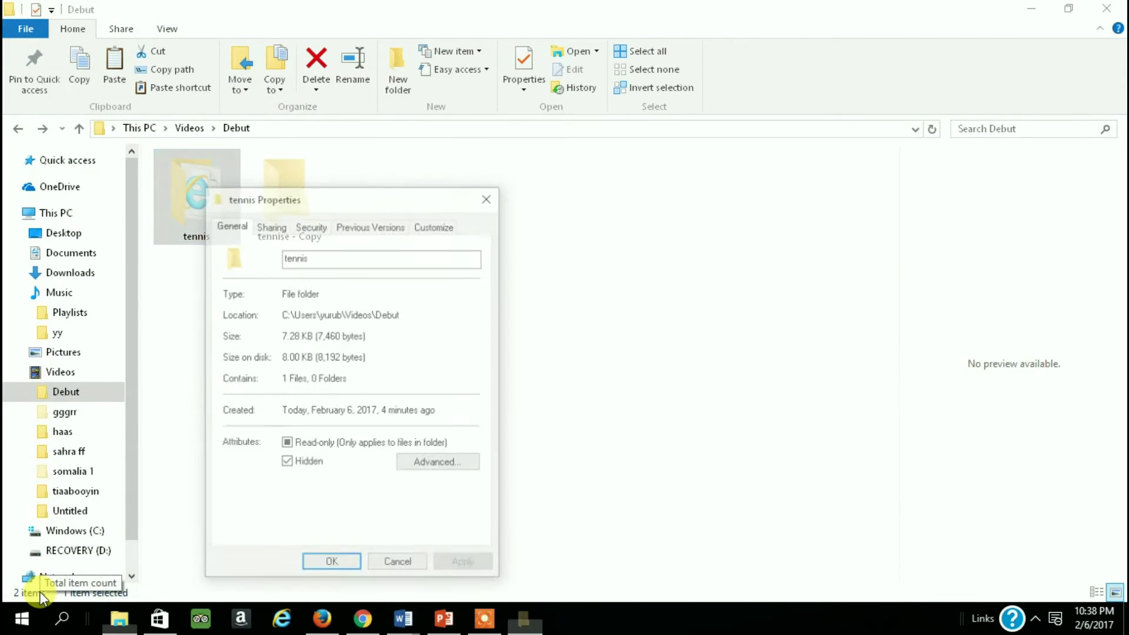
click(286, 464)
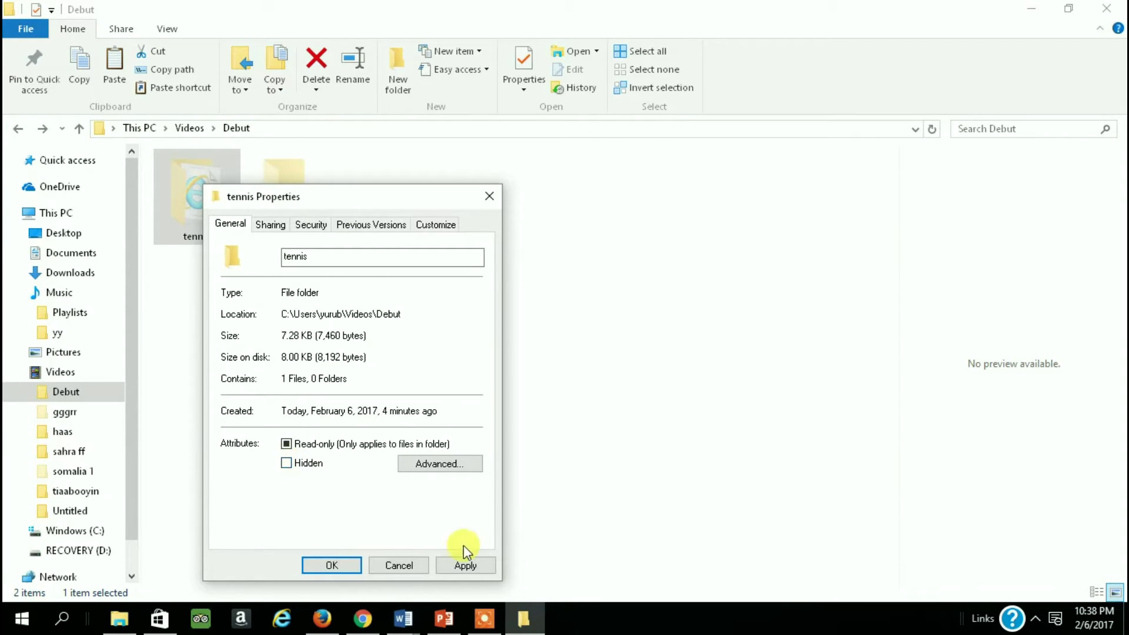
click(470, 565)
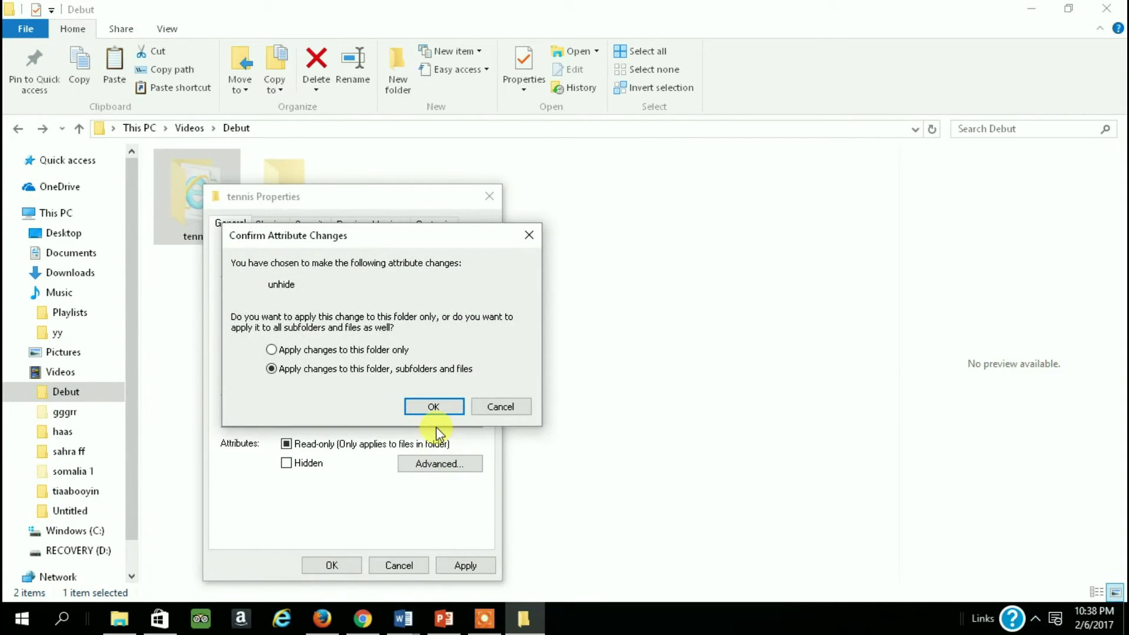
click(435, 407)
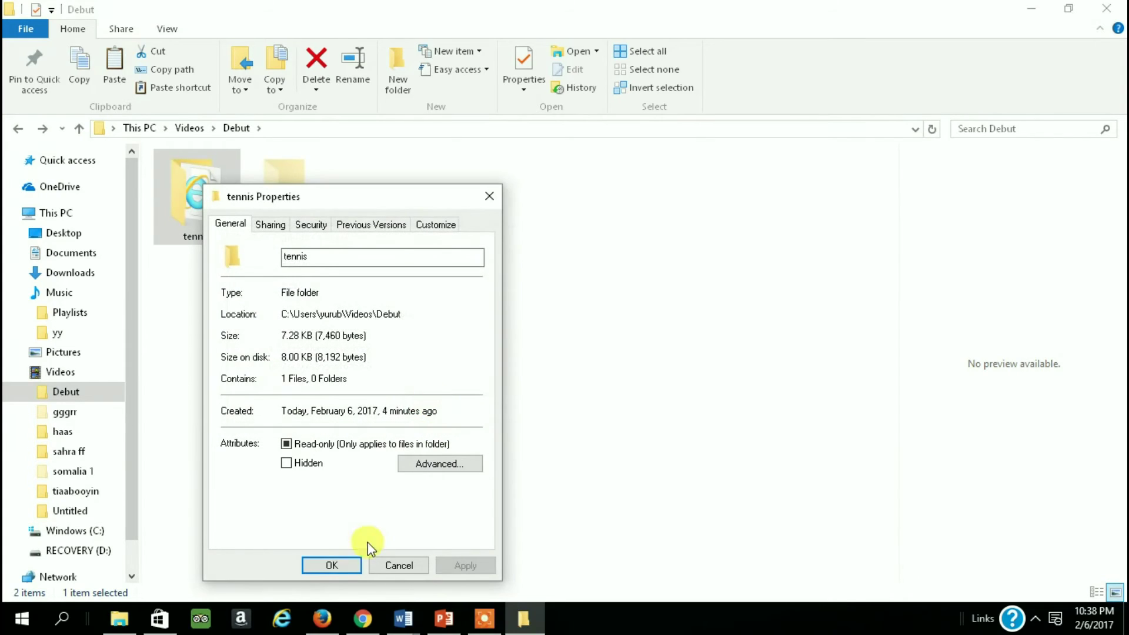
click(342, 564)
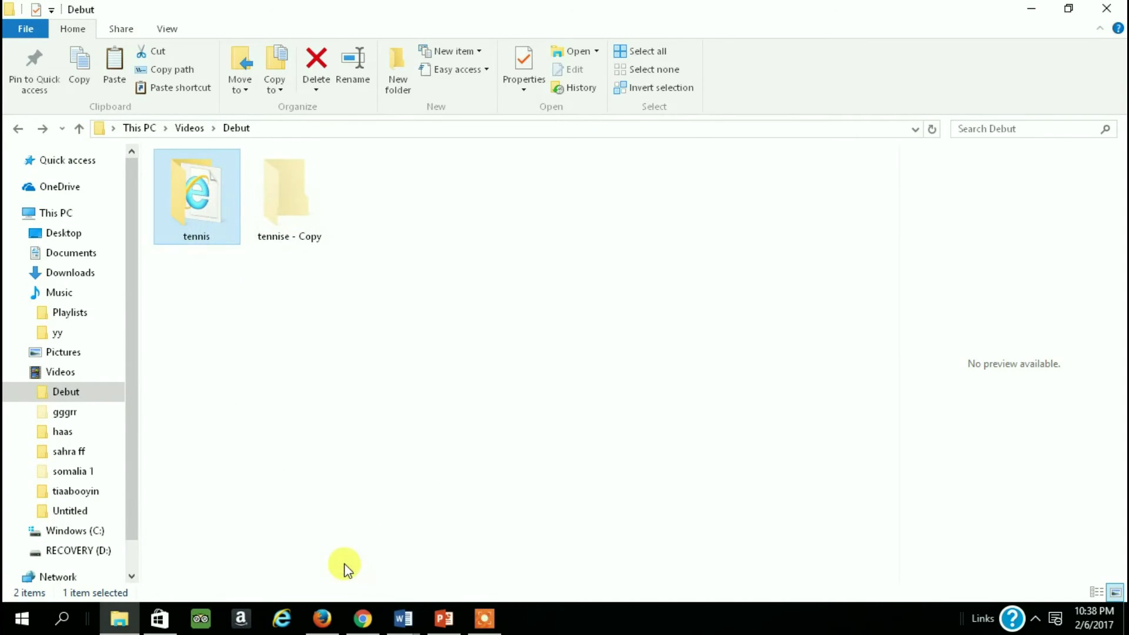
Open the haas_player file from the tennis folder to check it, and minimize the browser and folder windows
double_click(195, 203)
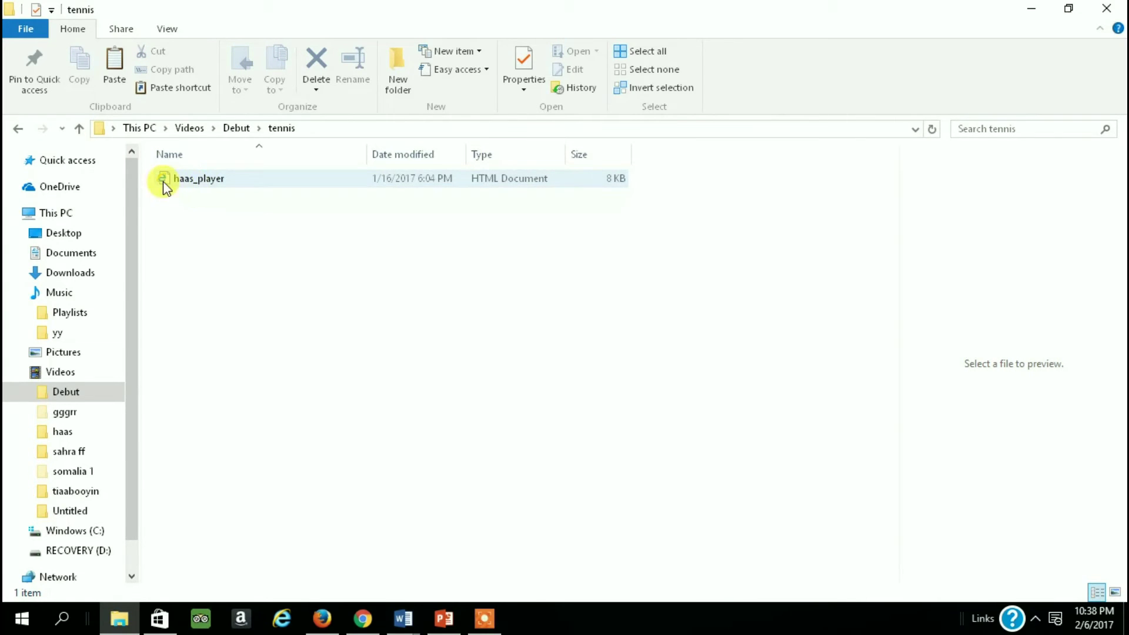
double_click(184, 179)
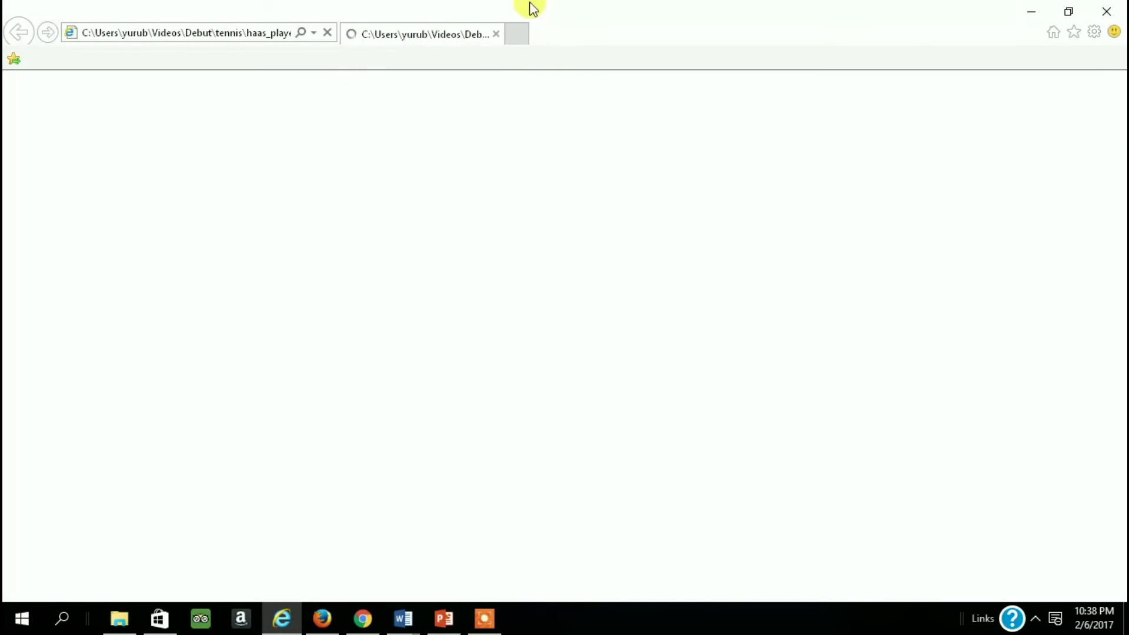
click(1031, 10)
click(1032, 8)
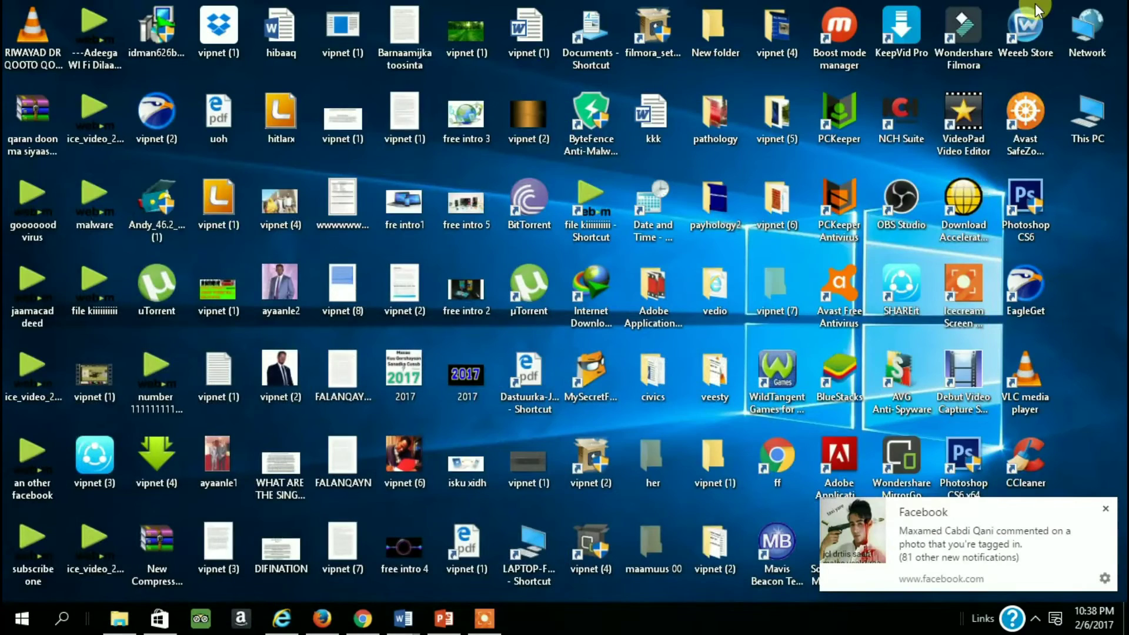